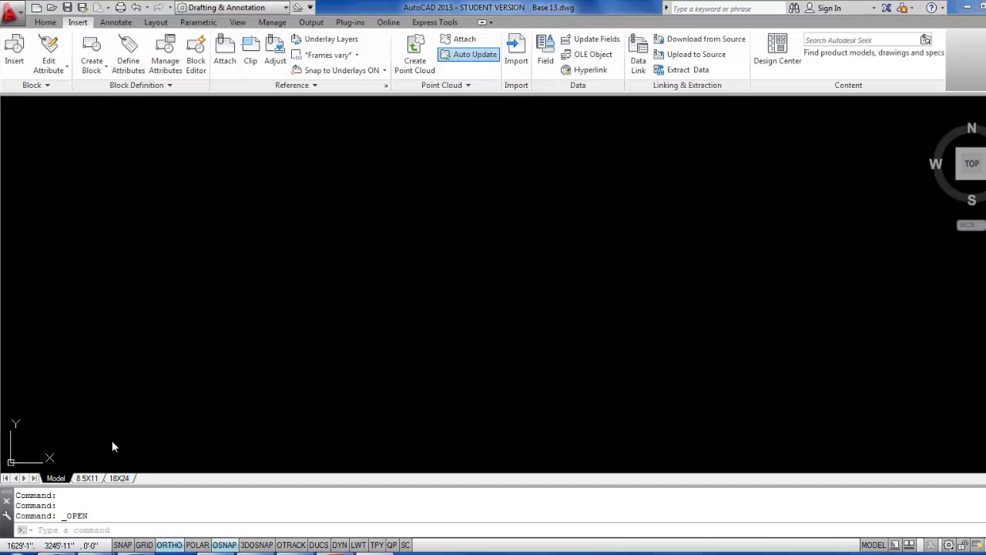
Return to model space after viewing the 8.5X11 layout, and start attaching a reference with the file type Drawing (*.dwg).
left_click(87, 479)
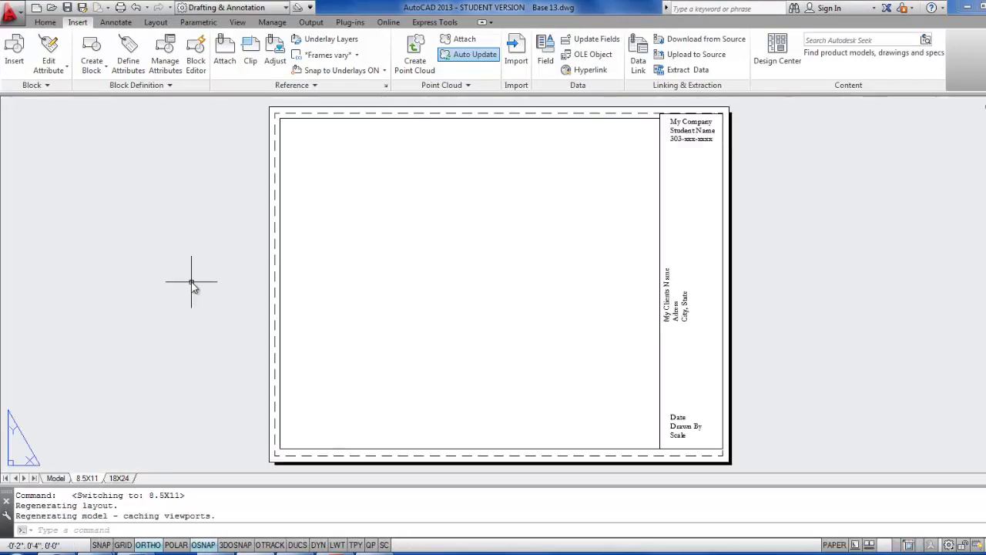
left_click(59, 477)
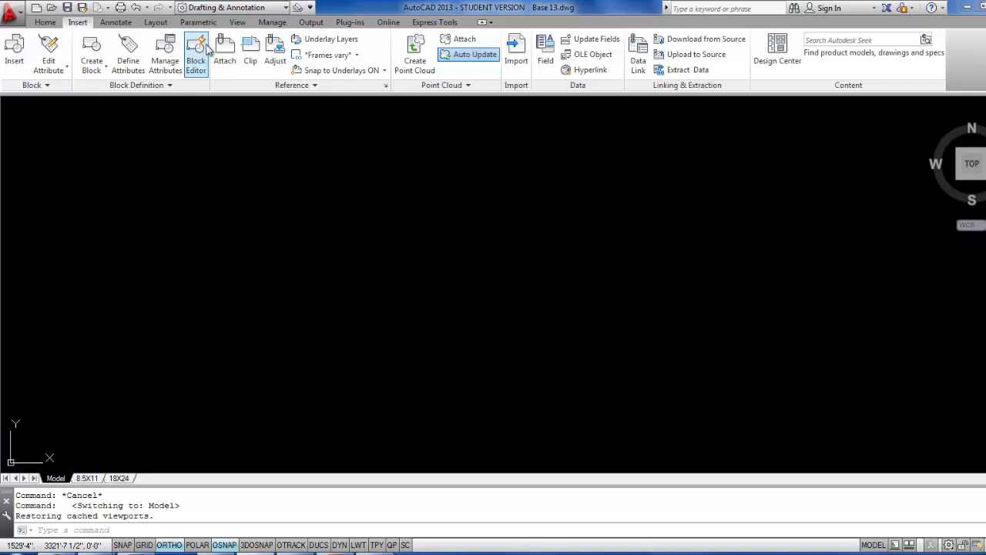
left_click(224, 60)
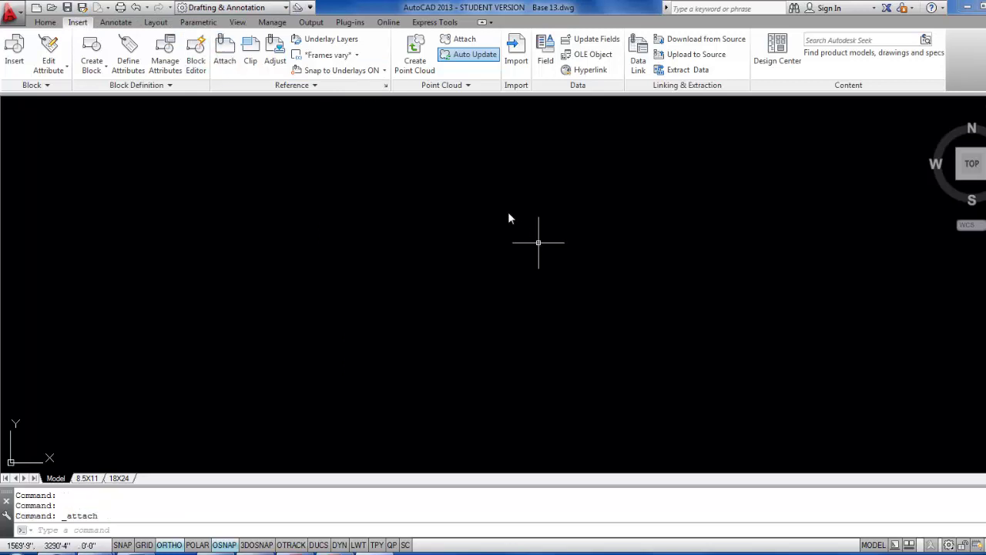
left_click(230, 49)
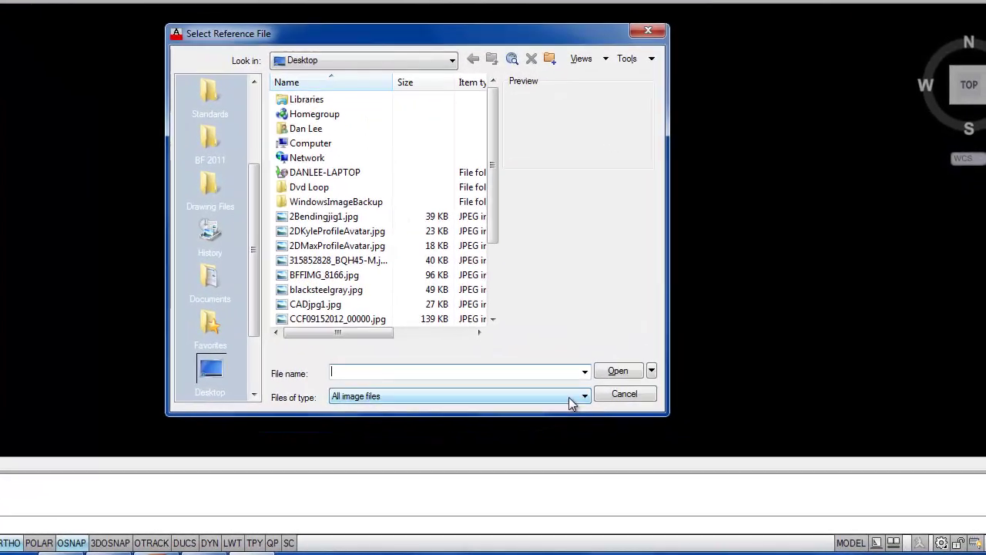
left_click(640, 424)
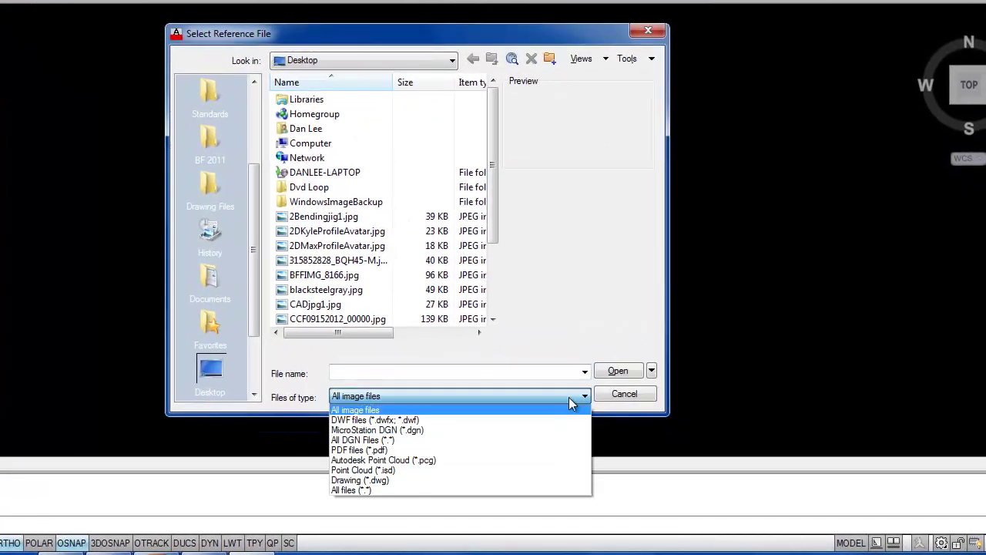
left_click(406, 478)
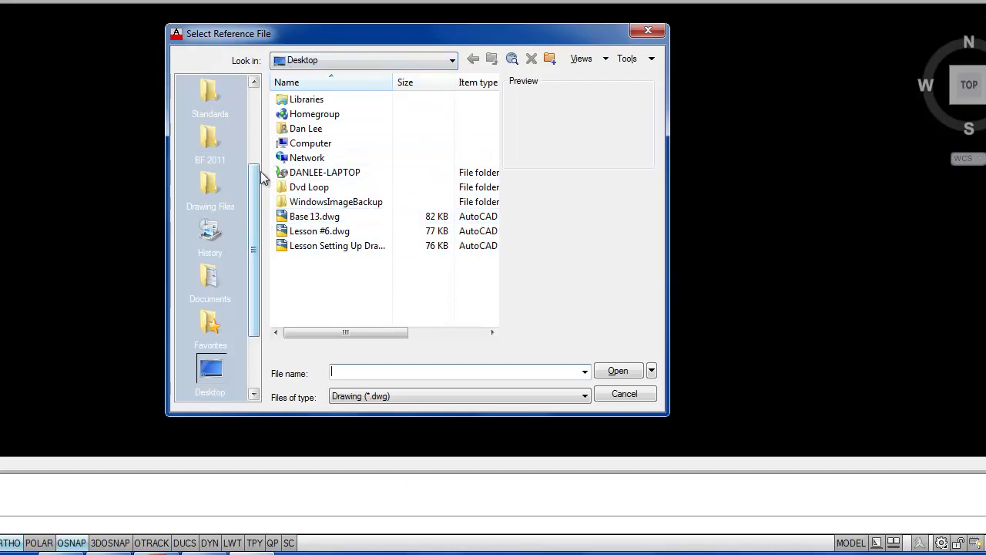
Choose FeldhousenplanB.dwg from the FRCC CAD102 folder in BF2012 as the reference file.
left_click_drag(256, 179, 266, 106)
left_click(210, 146)
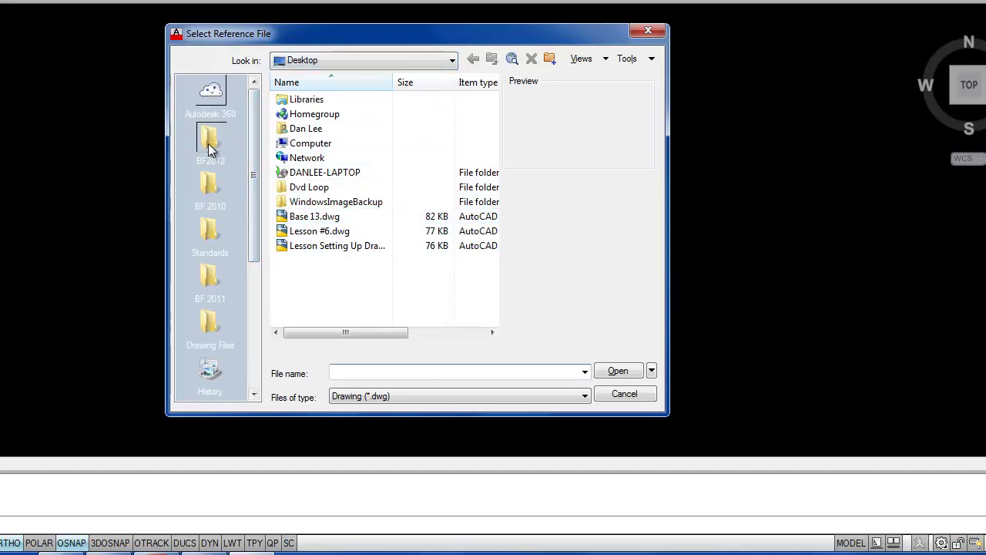
left_click_drag(493, 106, 495, 163)
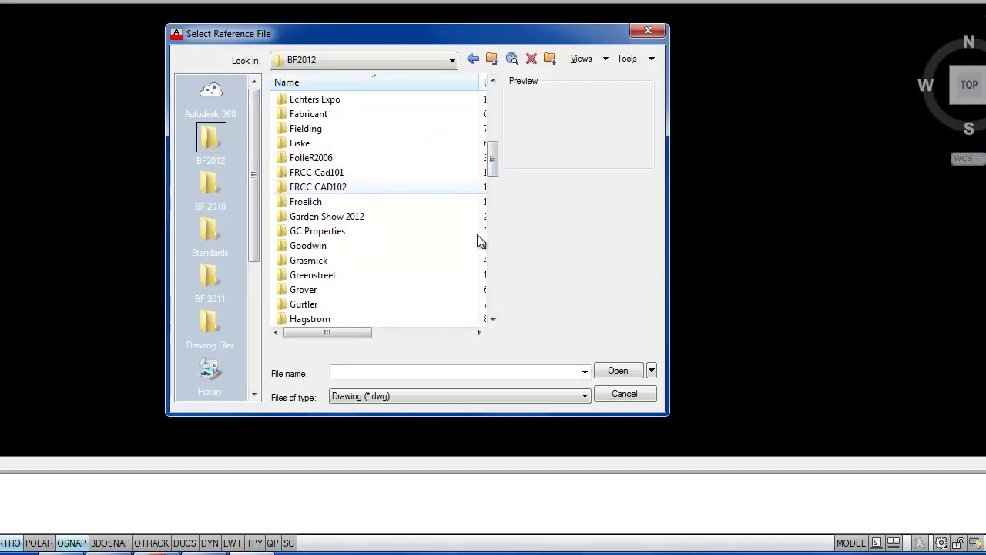
key("Return")
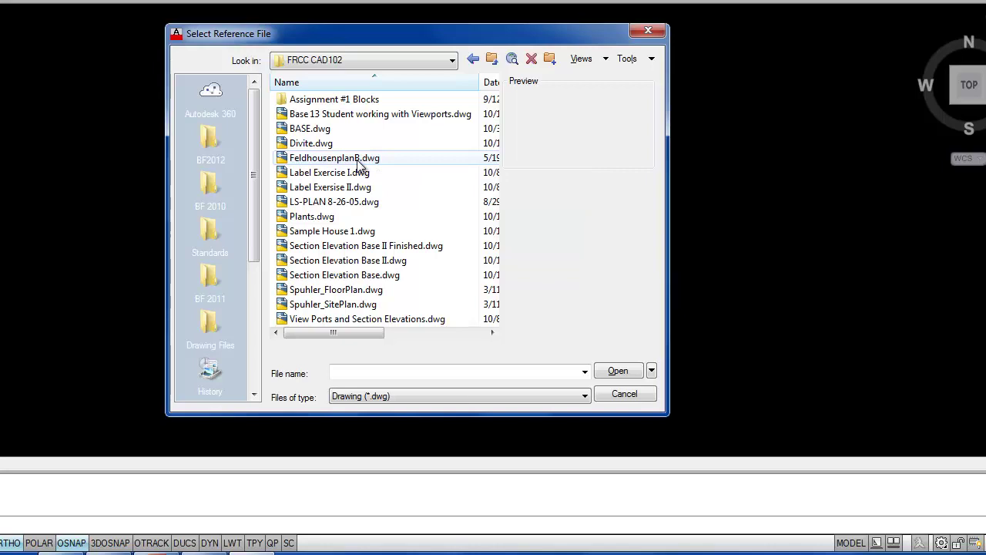
left_click(359, 162)
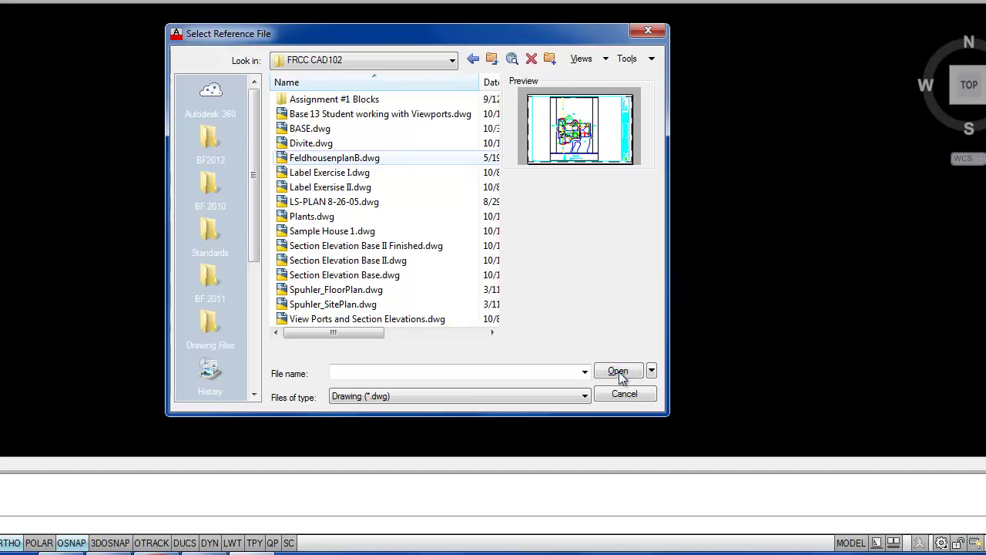
left_click(619, 373)
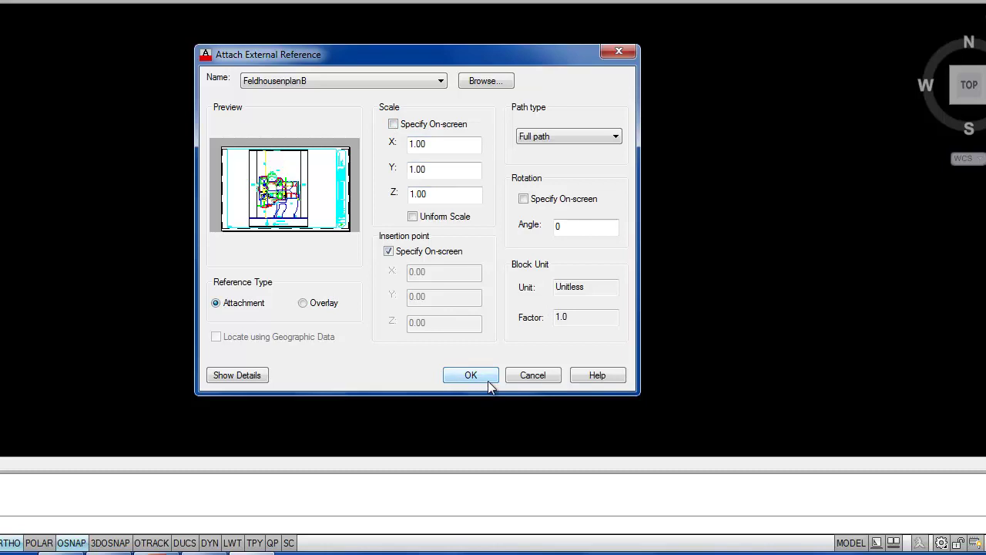
Show the reference's path details and attach FeldhousenplanB at scale 1.00, placing it on-screen in model space.
left_click(231, 375)
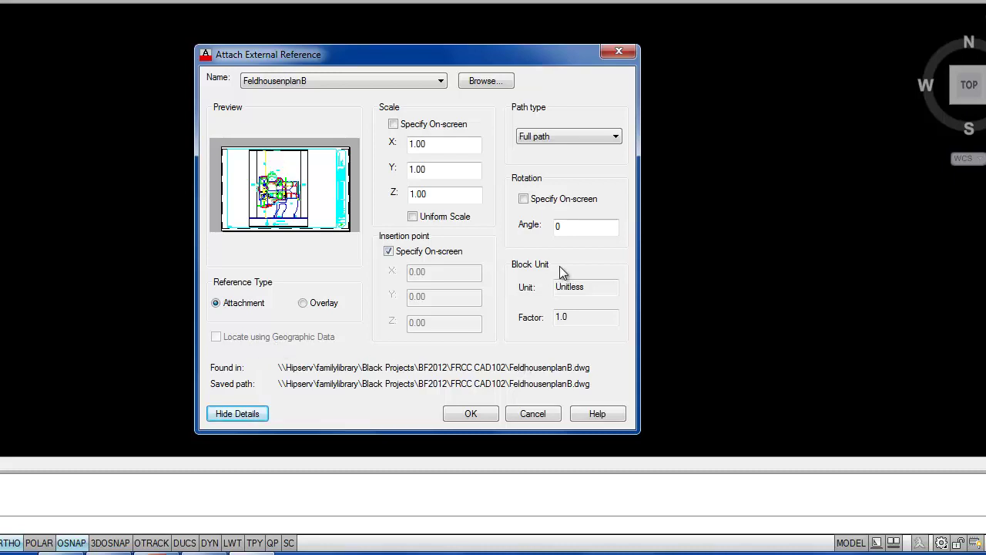
left_click(471, 415)
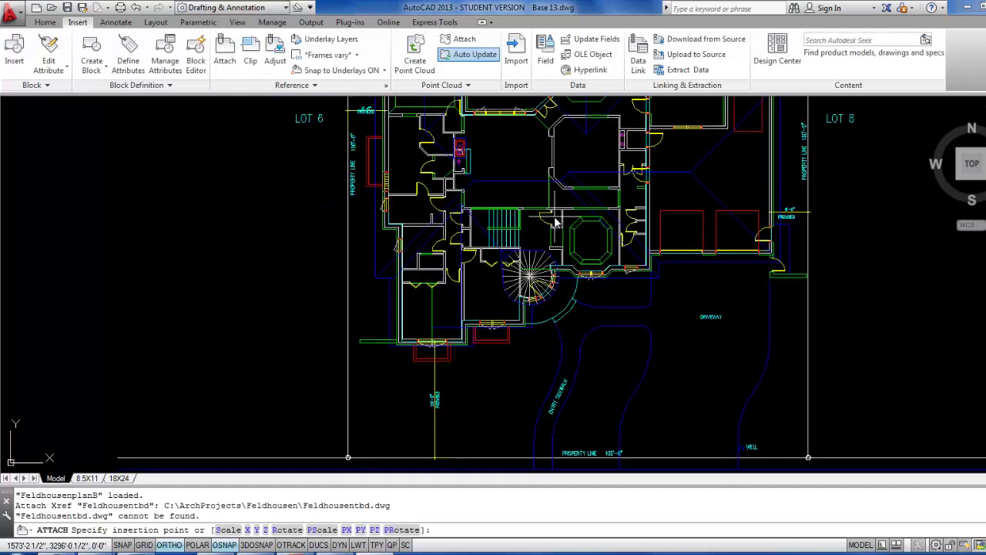
left_click(437, 226)
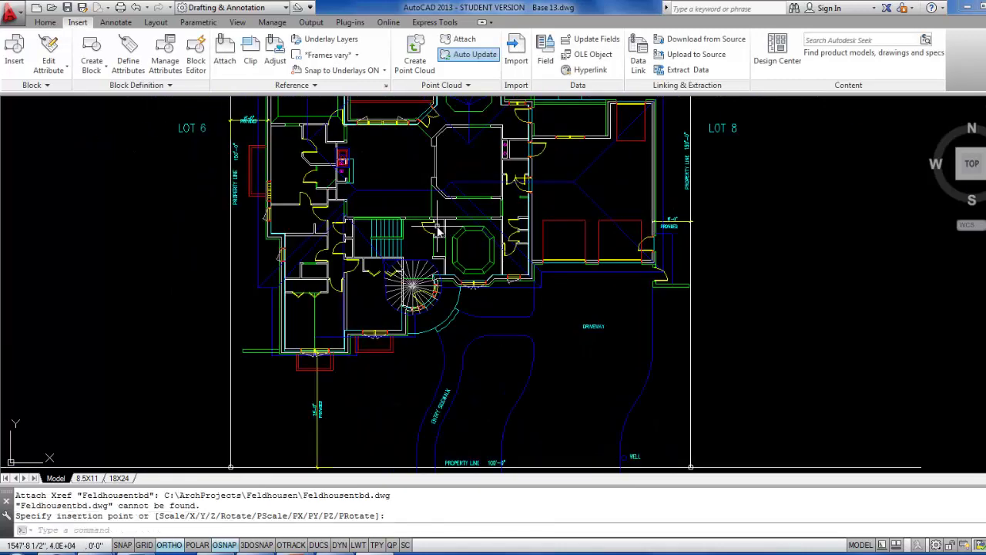
Examine the attached house plan, its property lines and the surrounding lots at several scales.
scroll(425, 224, "down", 2)
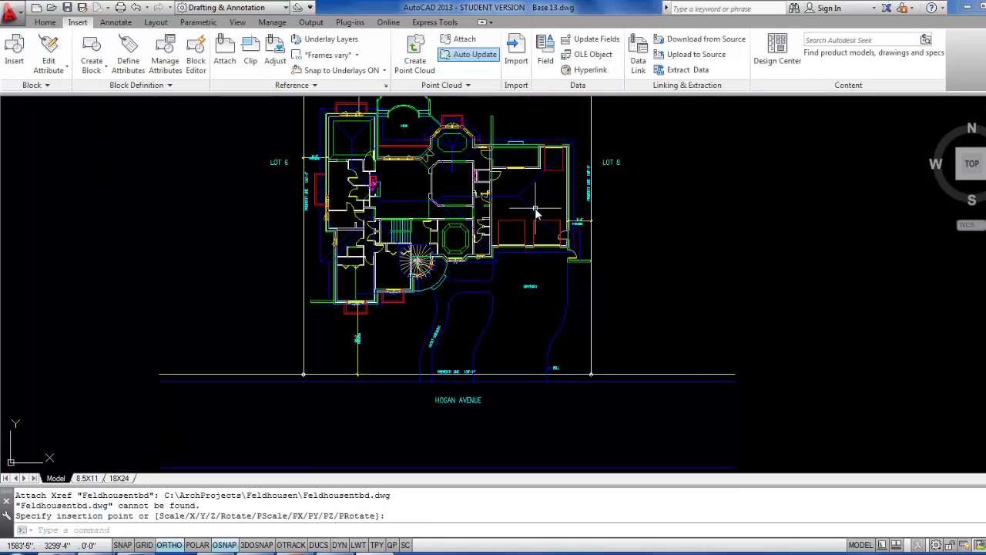
scroll(537, 214, "down", 2)
scroll(637, 236, "down", 3)
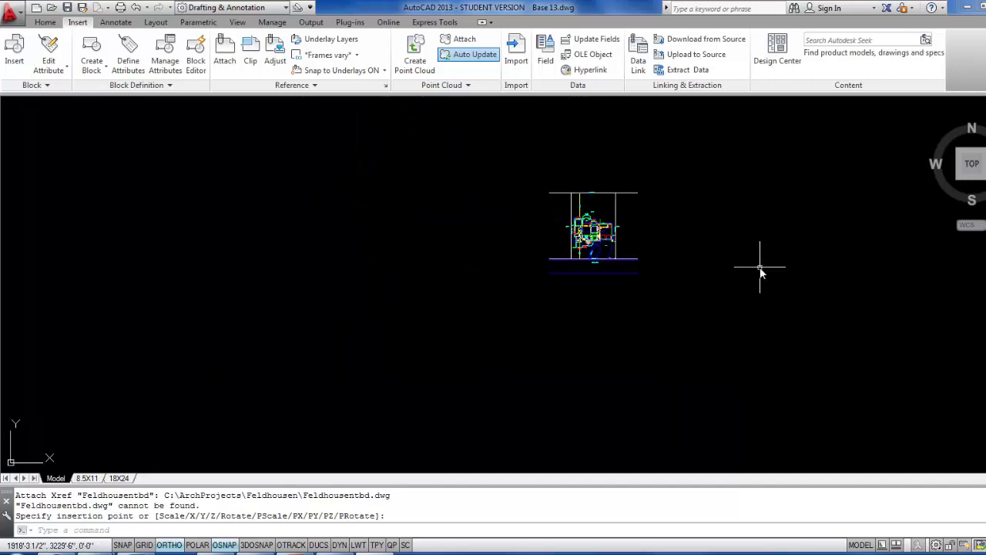
middle_click_drag(760, 271, 639, 286)
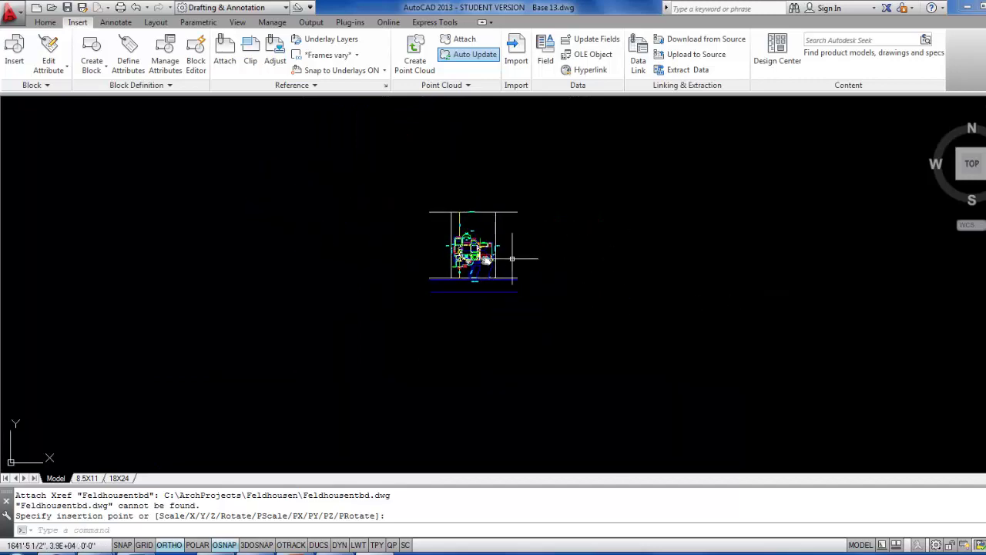
scroll(447, 255, "up", 5)
scroll(539, 227, "up", 4)
scroll(541, 223, "down", 3)
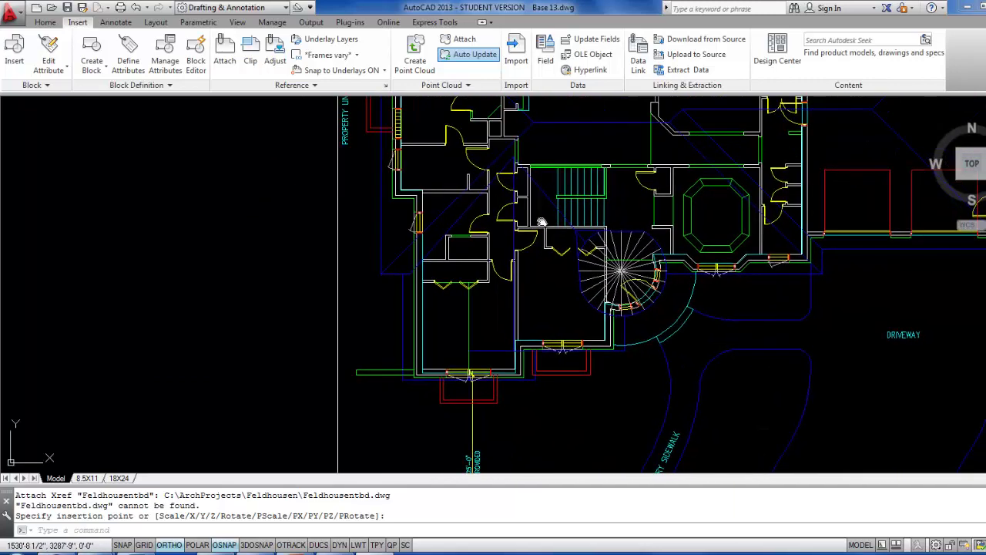
middle_click_drag(576, 222, 458, 241)
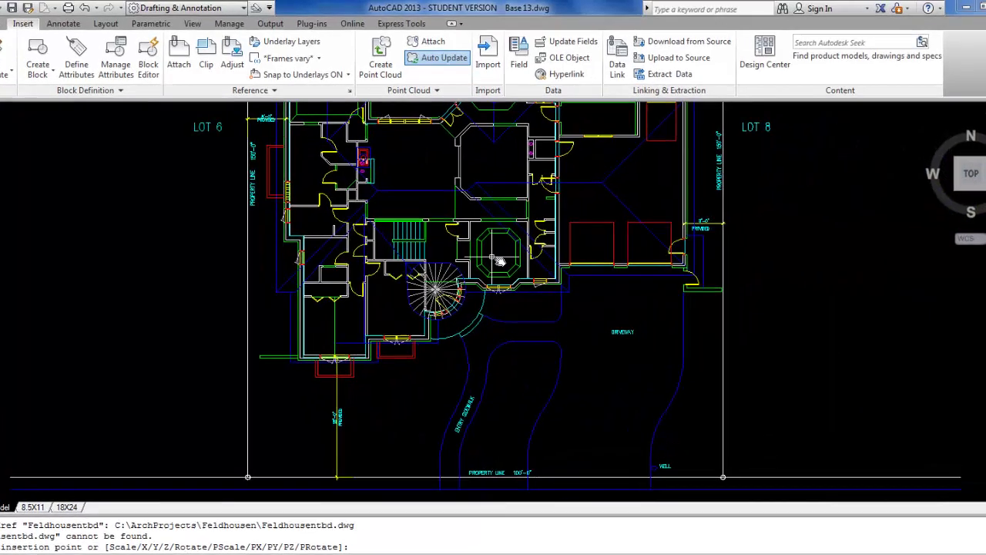
scroll(528, 244, "down", 2)
middle_click_drag(505, 338, 466, 395)
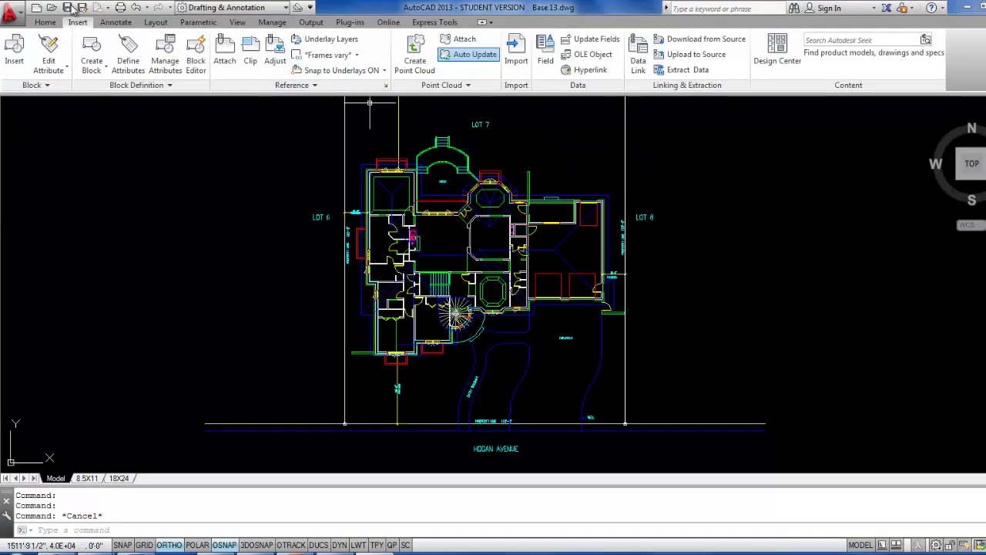
Look through the drawing's layer list for the layers that came in with the FeldhousenplanB reference.
left_click(46, 23)
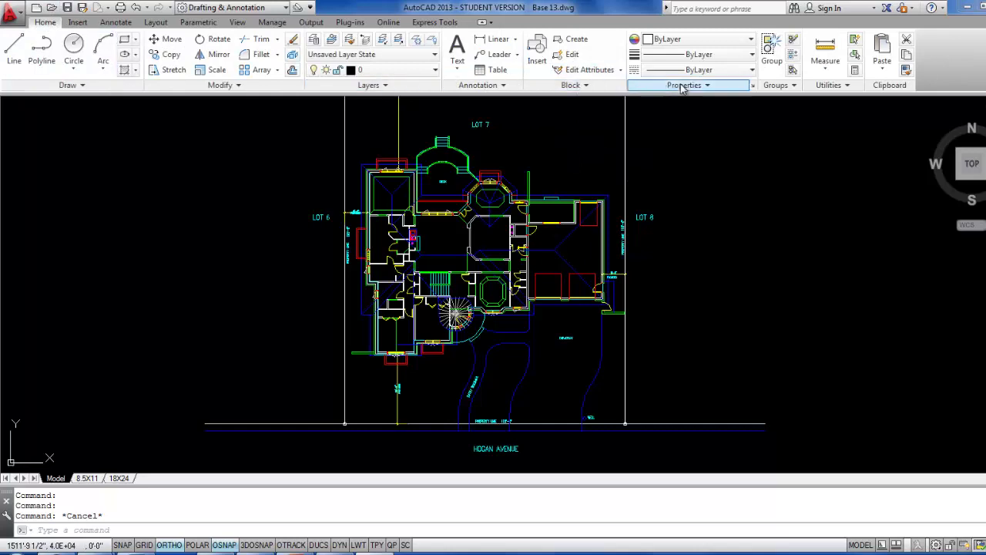
left_click(418, 70)
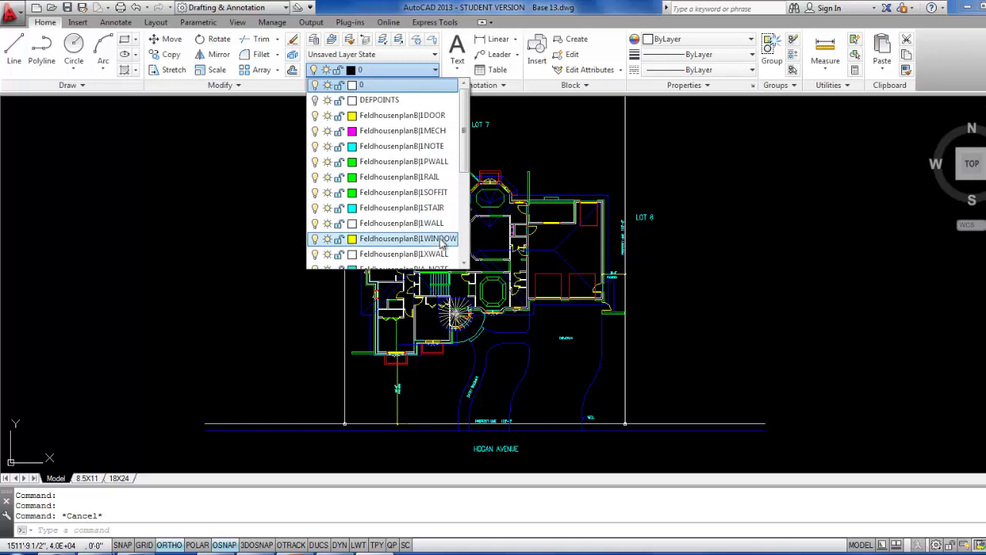
scroll(443, 254, "down", 2)
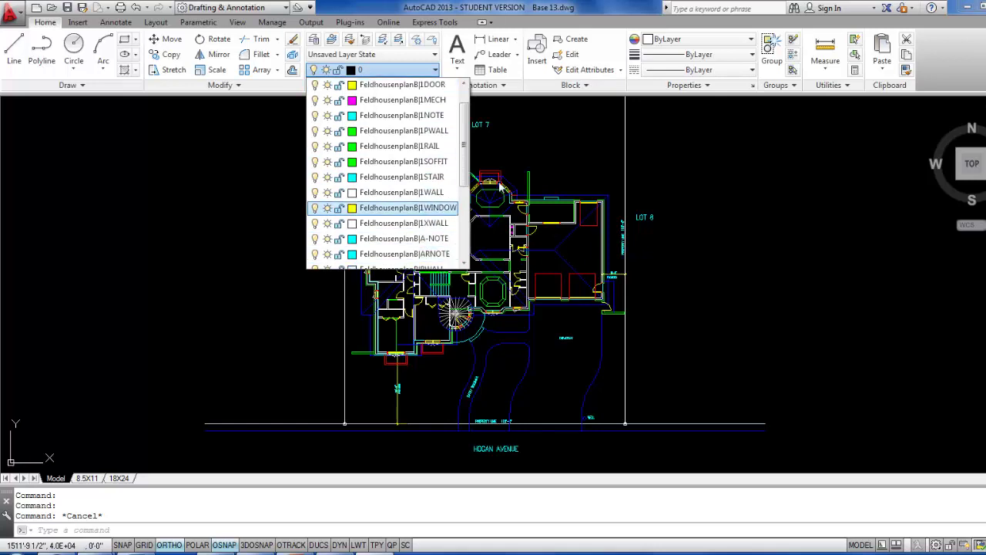
key("Escape")
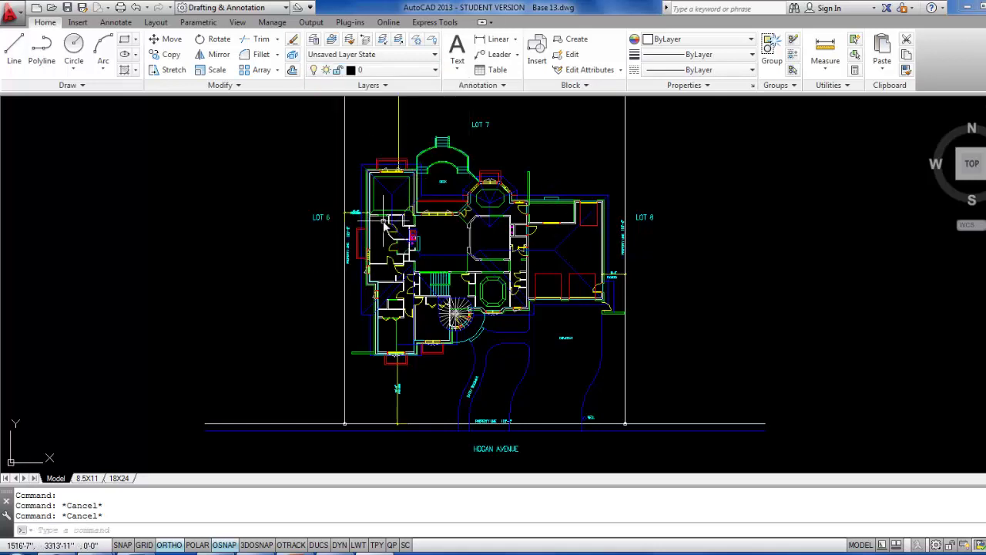
left_click(77, 22)
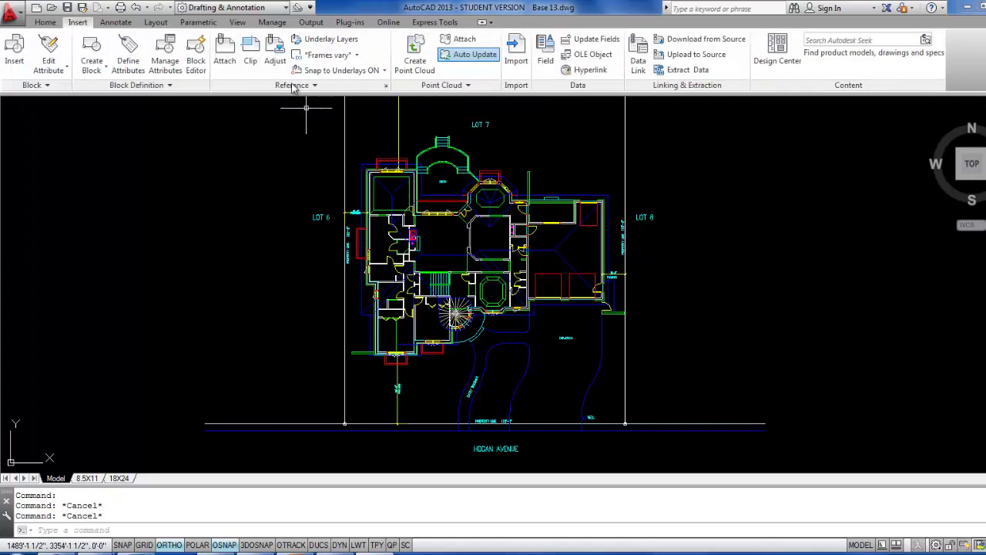
left_click(45, 23)
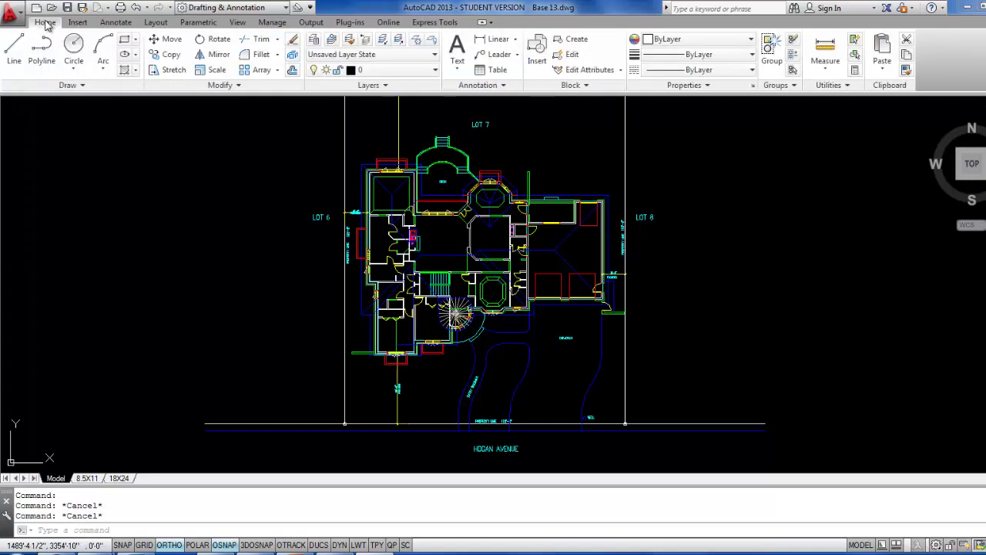
Freeze the FeldhousenplanB layers 1WINDOW, 1STAIR, 1SOFFIT, 1RAIL, 1NOTE and 1MECH in all viewports, trying 1PWALL frozen and thawing it again.
left_click(416, 72)
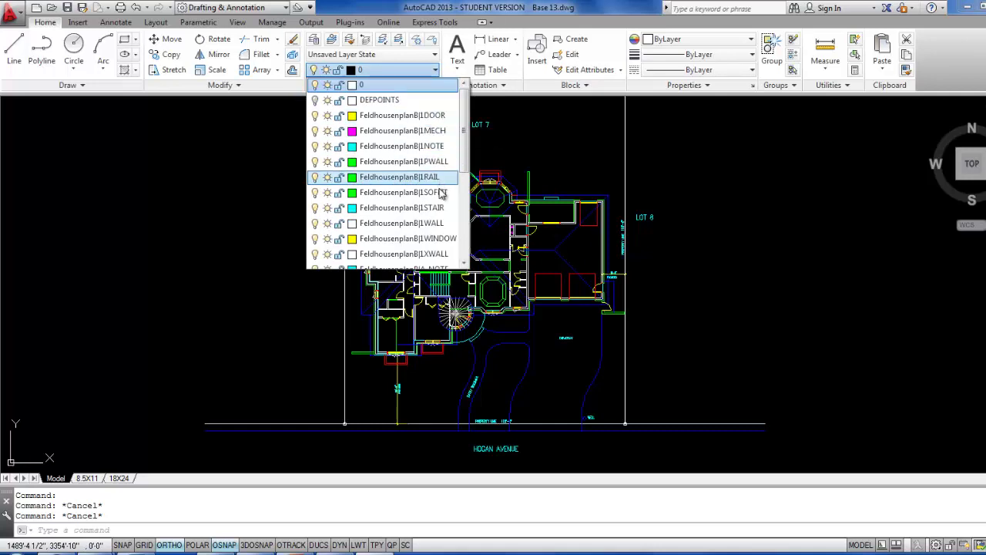
left_click(327, 240)
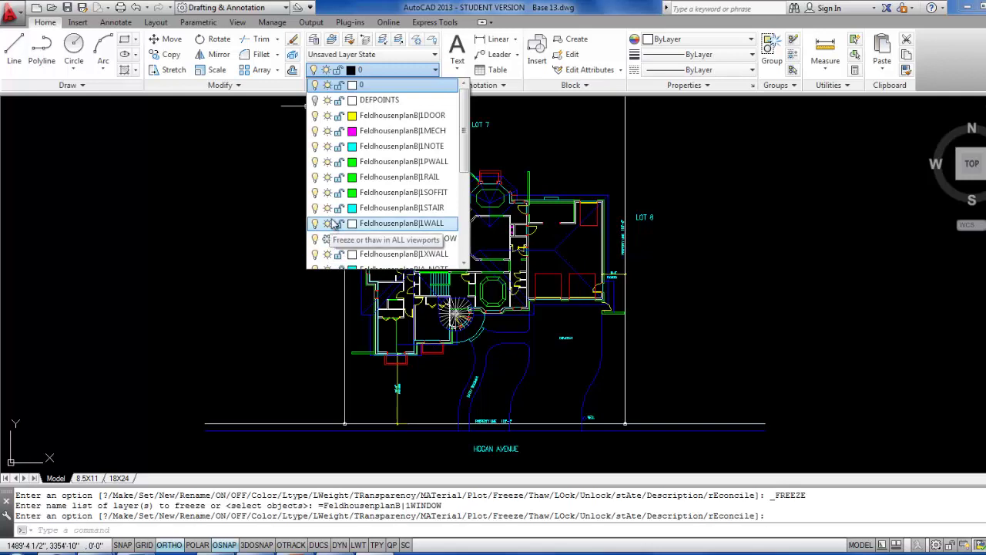
left_click(327, 208)
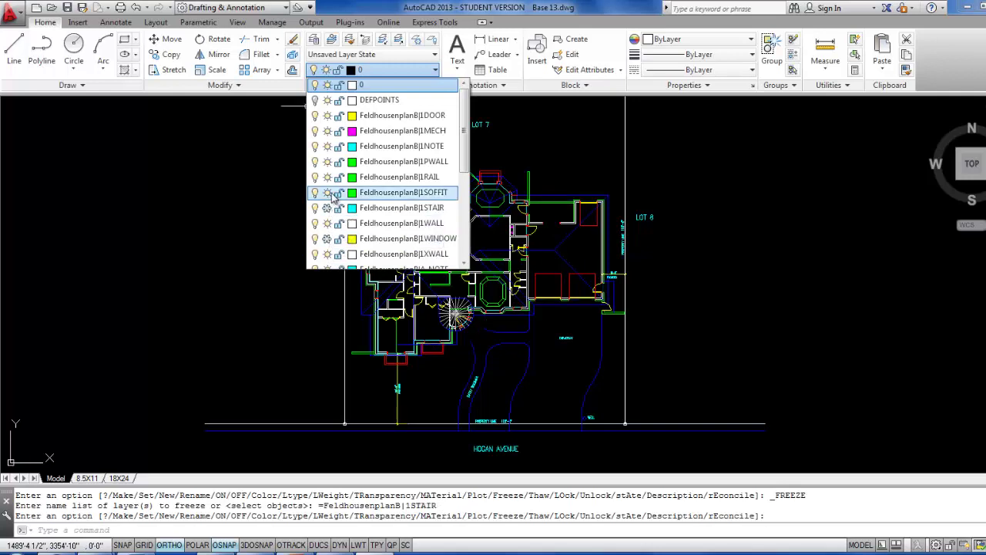
left_click(328, 192)
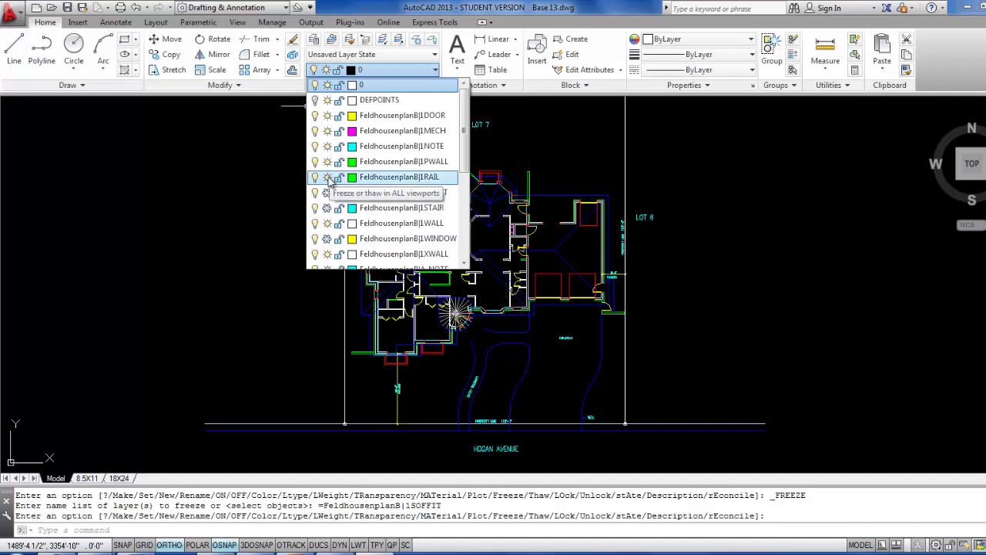
left_click(327, 177)
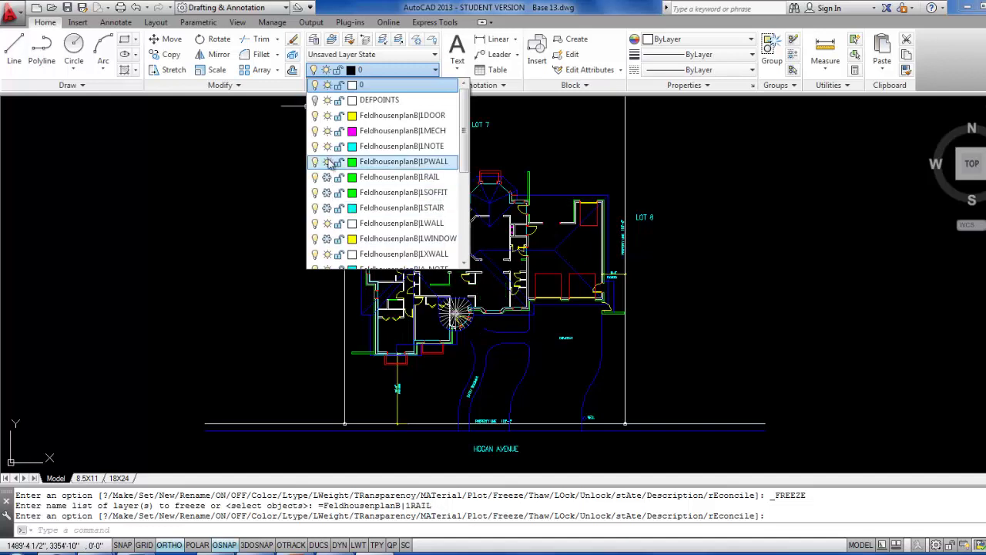
left_click(329, 162)
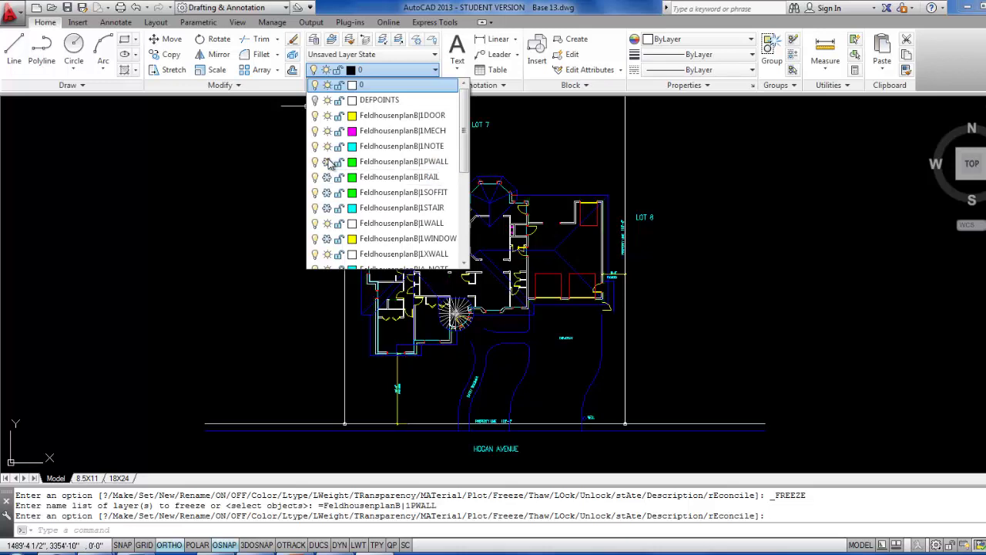
left_click(327, 162)
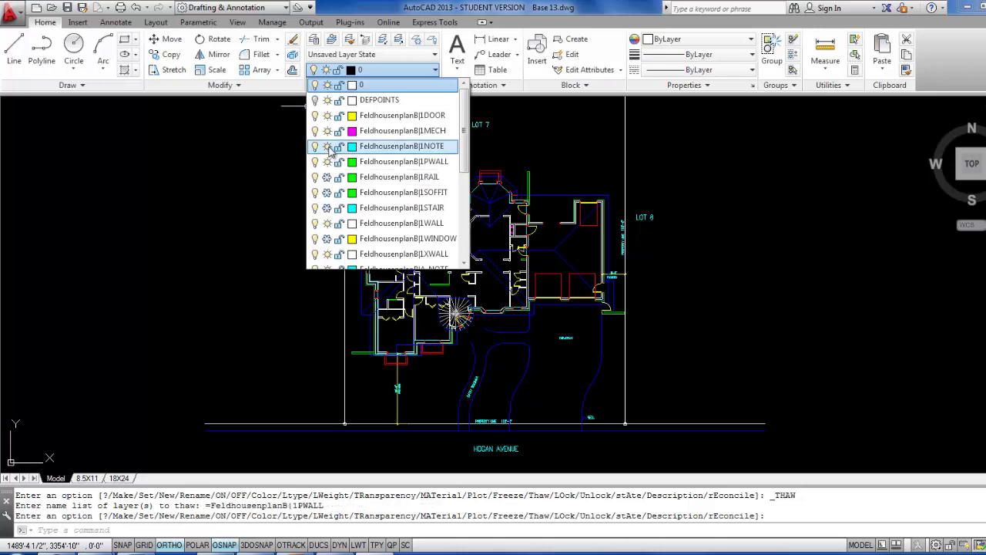
left_click(328, 147)
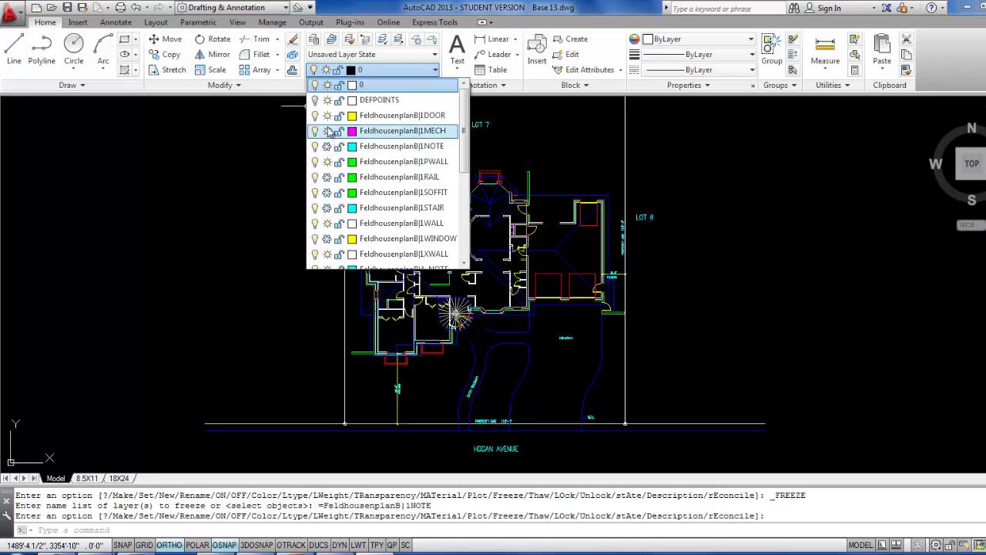
left_click(328, 132)
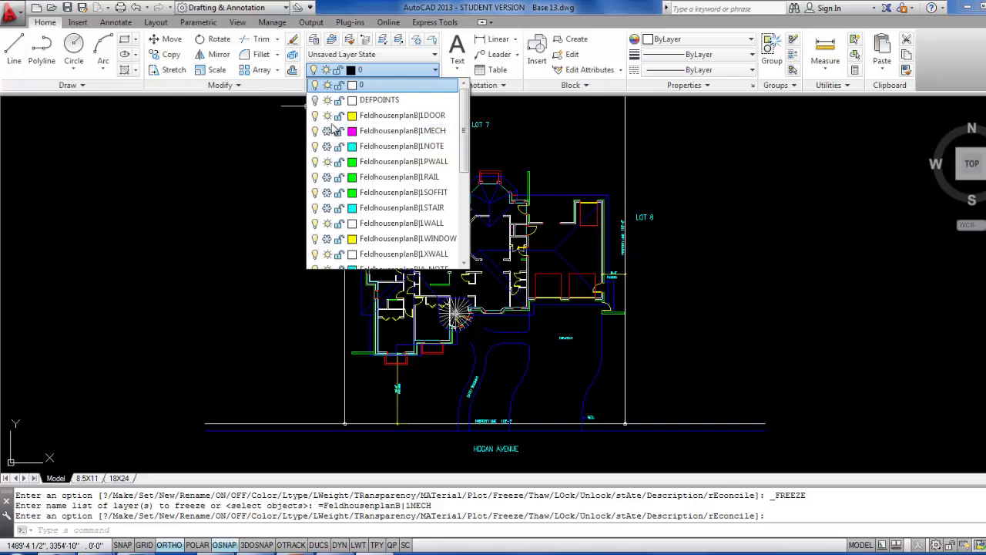
Freeze the FeldhousenplanB layers 1DOOR, A-NOTE and ARNOTE in all viewports, trying BWALL frozen and thawing it again.
left_click(328, 116)
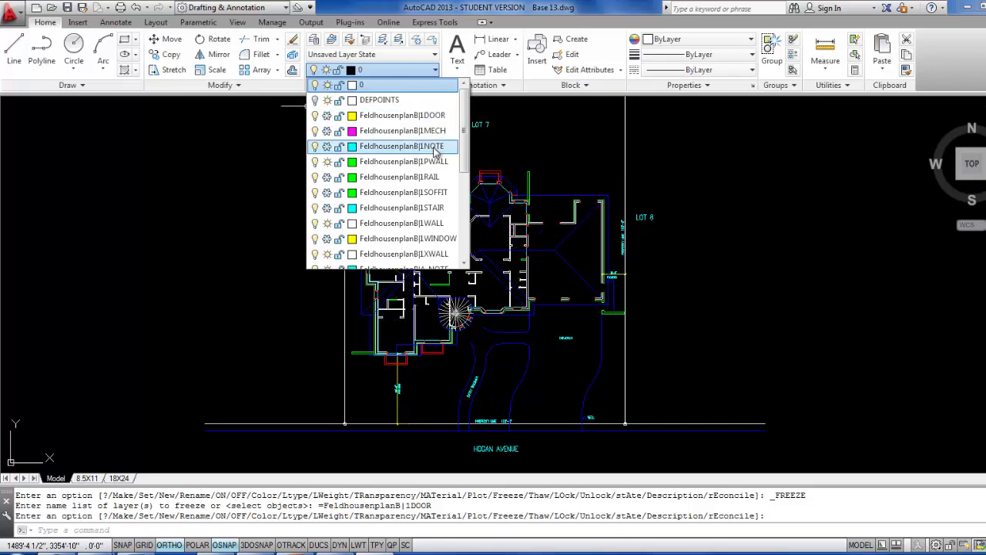
scroll(468, 146, "down", 1)
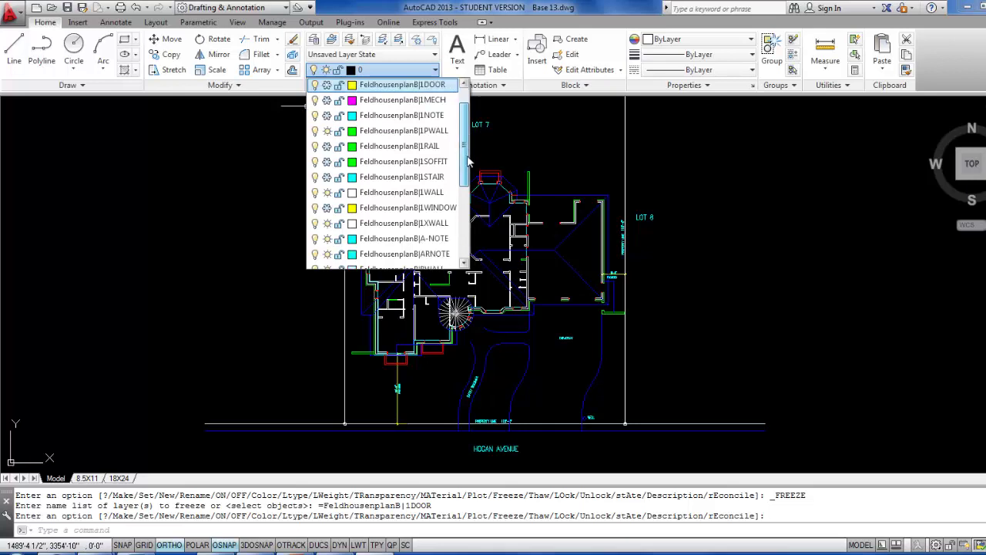
left_click(327, 223)
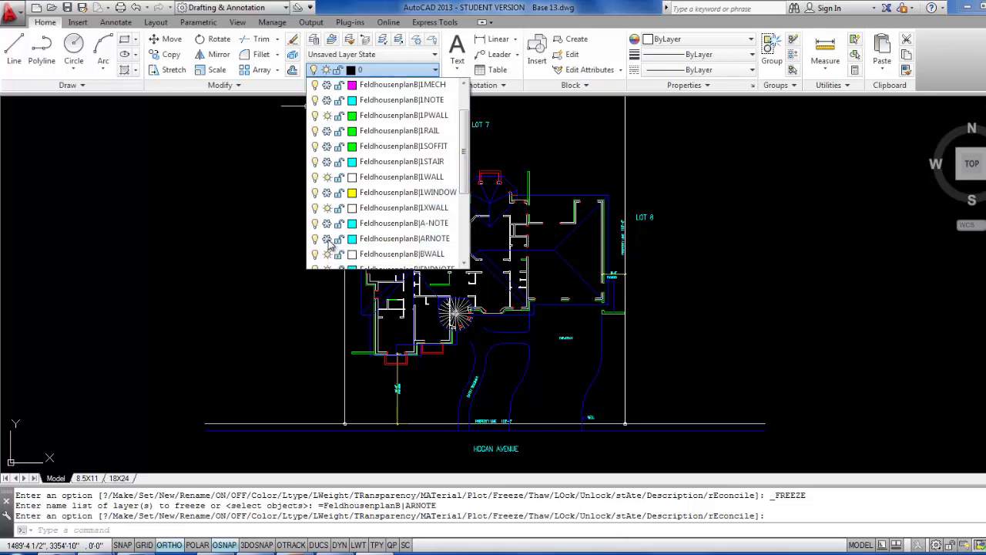
left_click(327, 256)
left_click(327, 257)
scroll(327, 255, "down", 1)
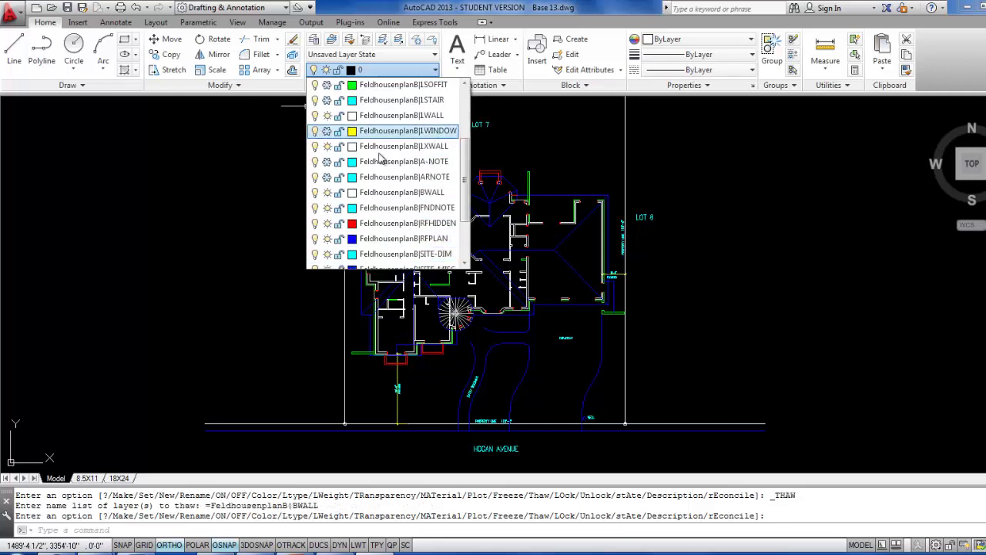
left_click(262, 169)
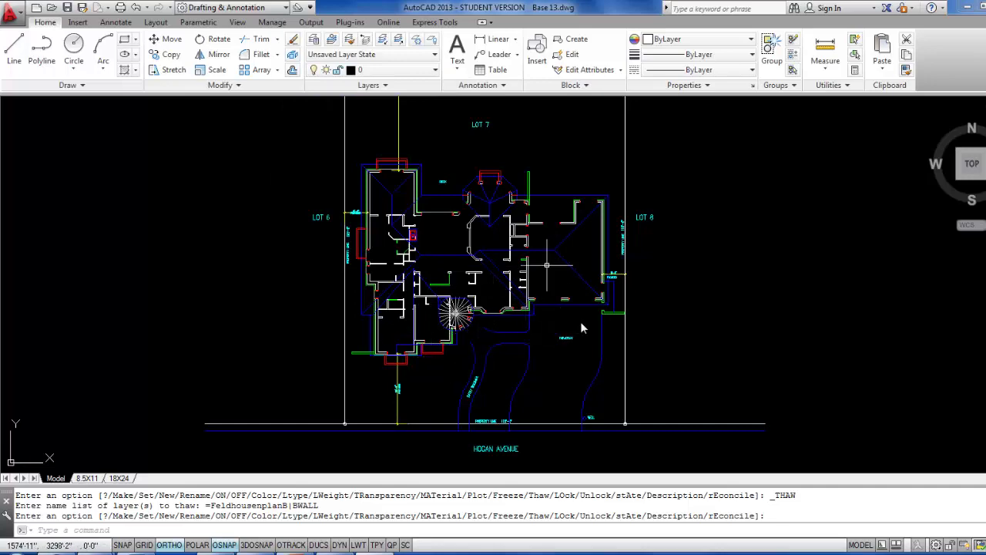
Insert the drawing of tree and plant symbols as a block at scale 1.0 and rotation 0, placing it on-screen.
mouse_move(539, 177)
middle_mouse_down()
mouse_move(555, 215)
mouse_move(474, 299)
middle_mouse_up()
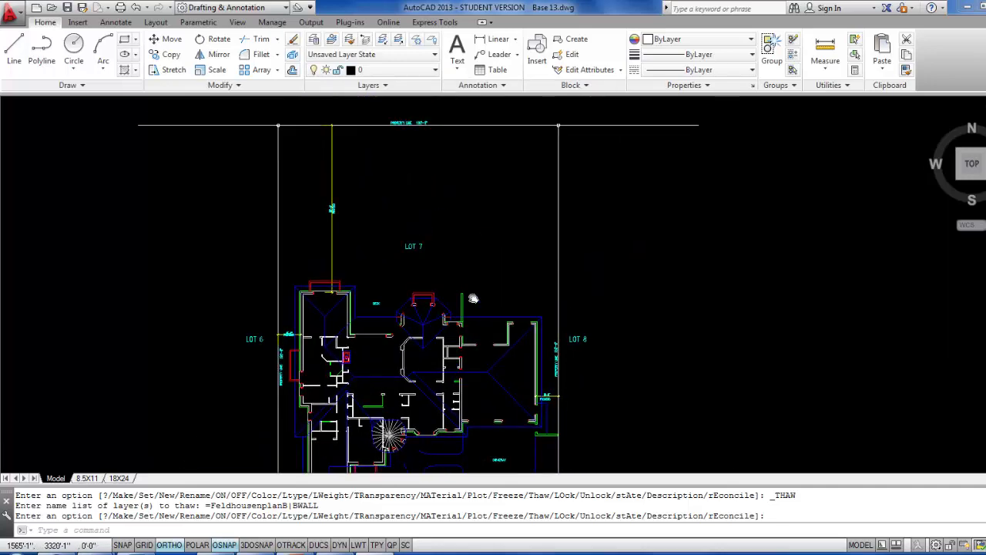
scroll(473, 299, "down", 4)
scroll(505, 245, "up", 2)
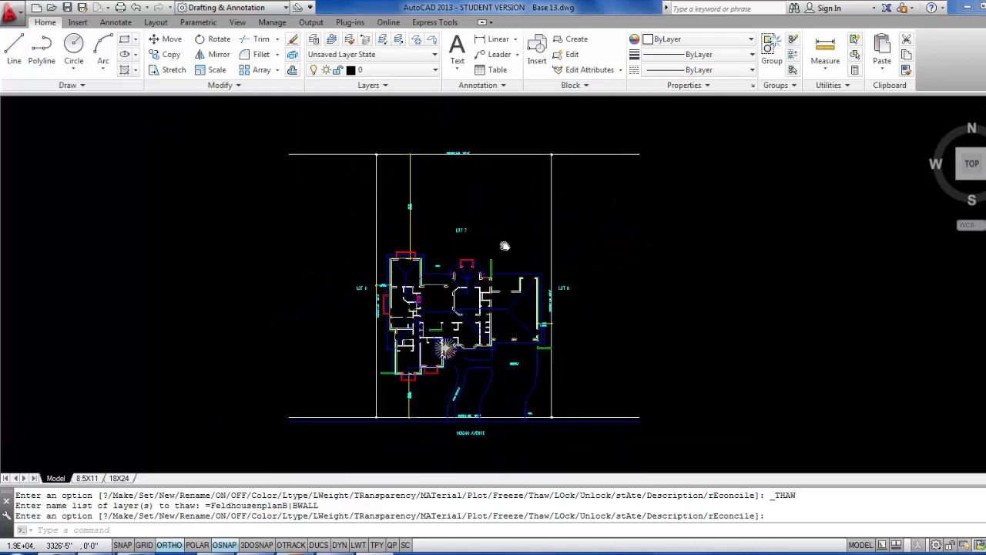
middle_click_drag(505, 246, 514, 218)
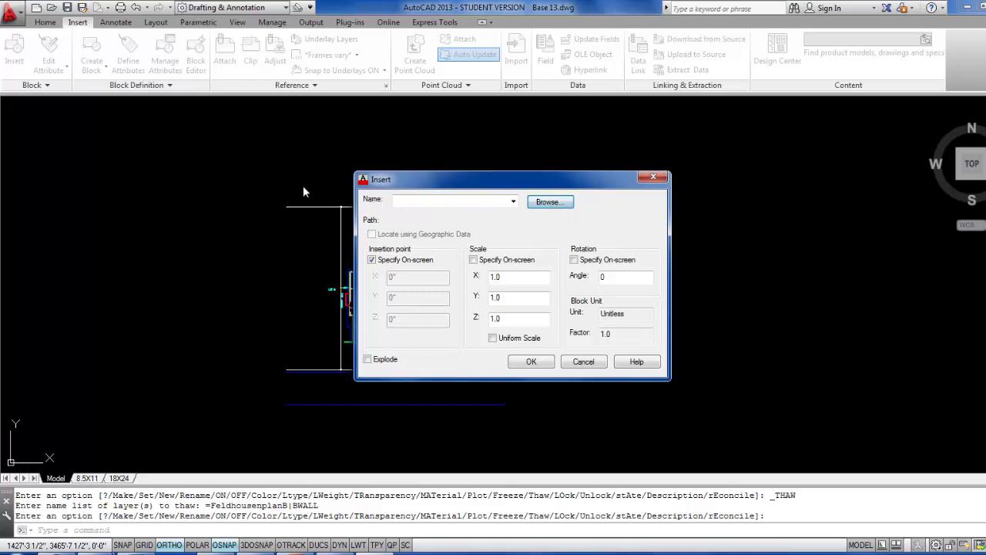
left_click(550, 201)
left_click(531, 362)
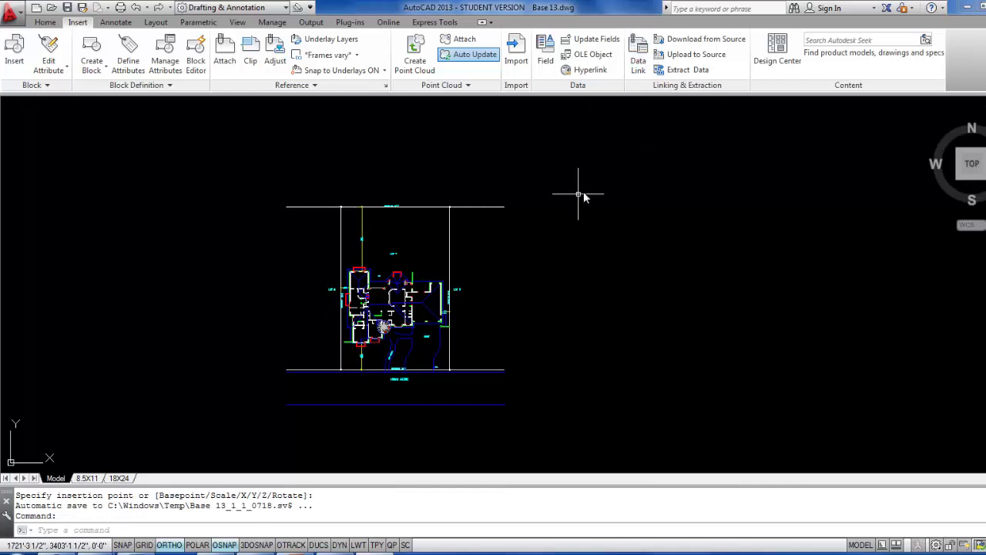
Zoom to the drawing's extents and move the inserted plant symbol block horizontally to just beside the Lot 7 site plan.
key("Return")
type("e")
key("Return")
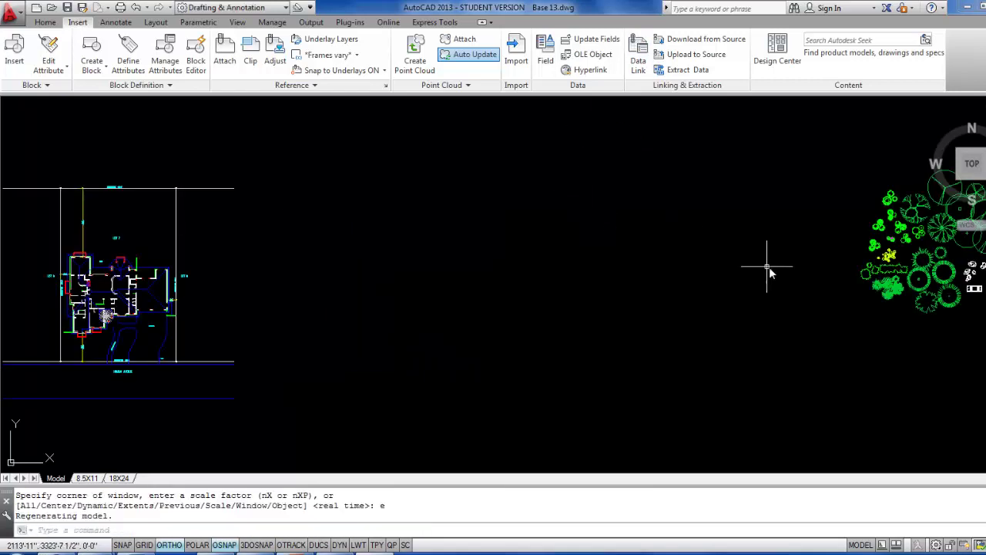
type("m")
key("Return")
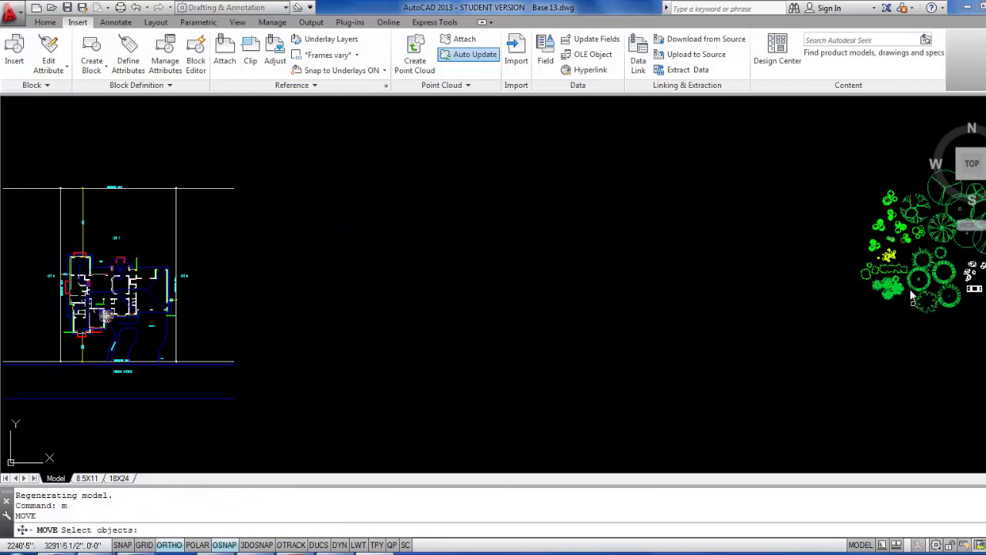
left_click(913, 271)
key("Return")
left_click(913, 271)
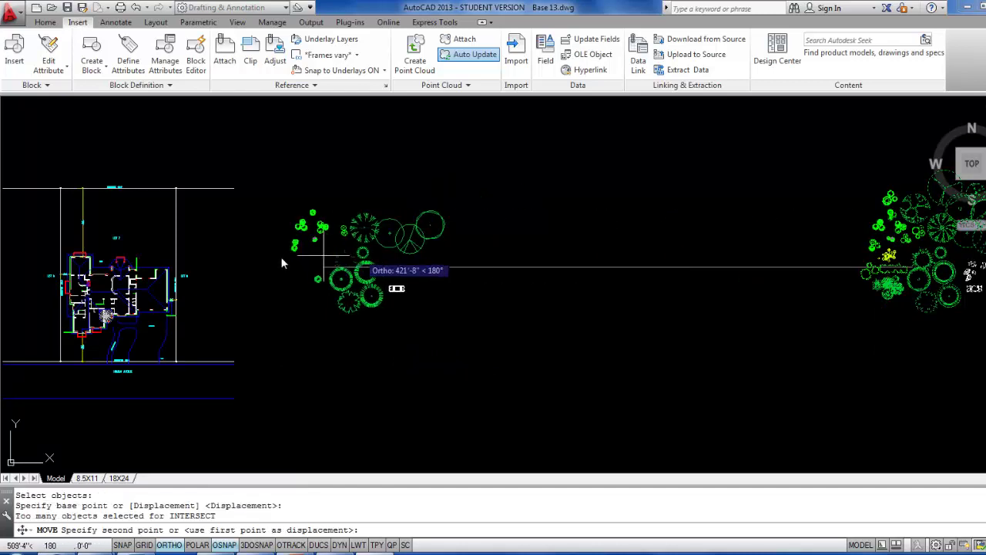
left_click(236, 271)
middle_click_drag(241, 289, 524, 310)
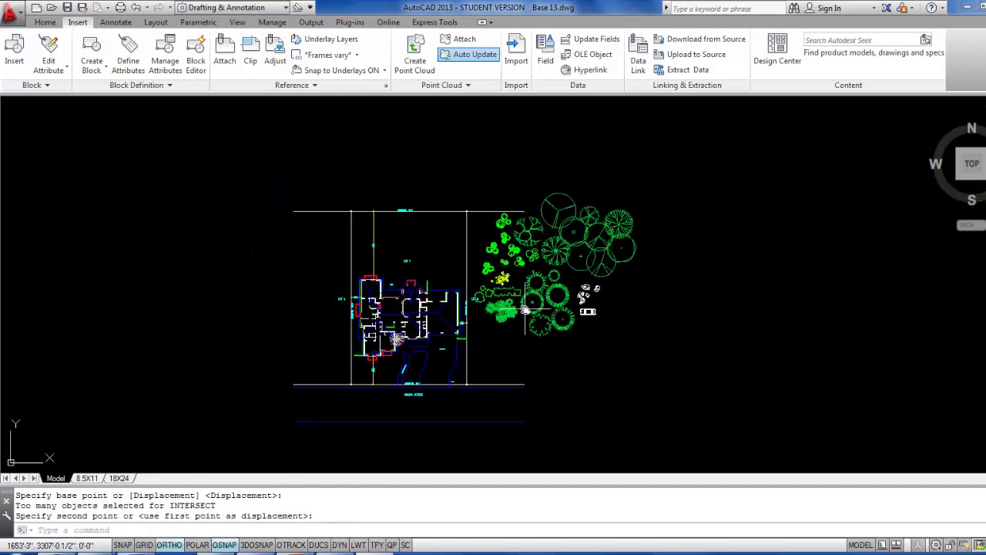
Explode the inserted plant symbol block into its separate symbols.
key("Escape")
key("Escape")
key("Return")
left_click(589, 375)
left_click(541, 292)
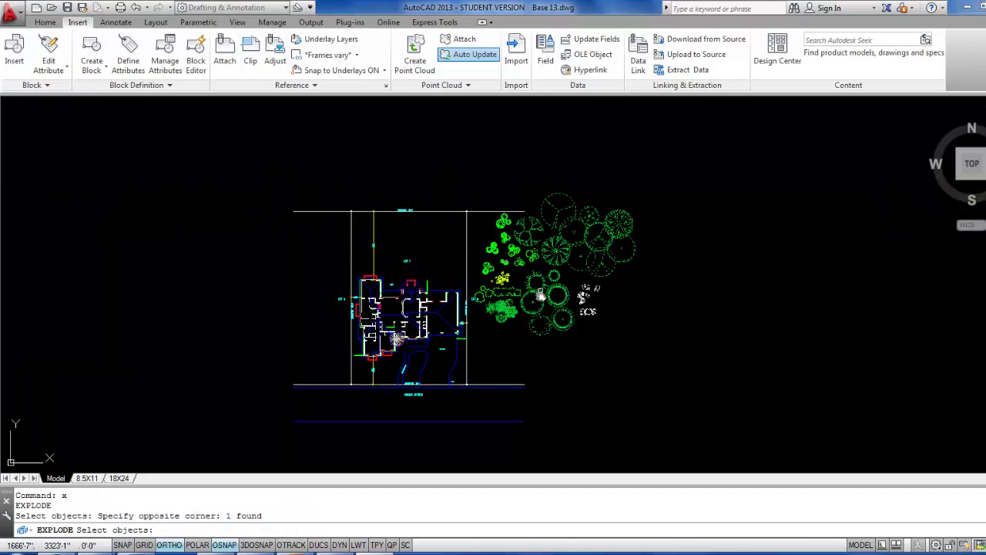
key("Return")
Draw a Start, End, Direction arc bulging toward Lot 6 above the deck as the left end of a freeform outline.
scroll(380, 284, "up", 6)
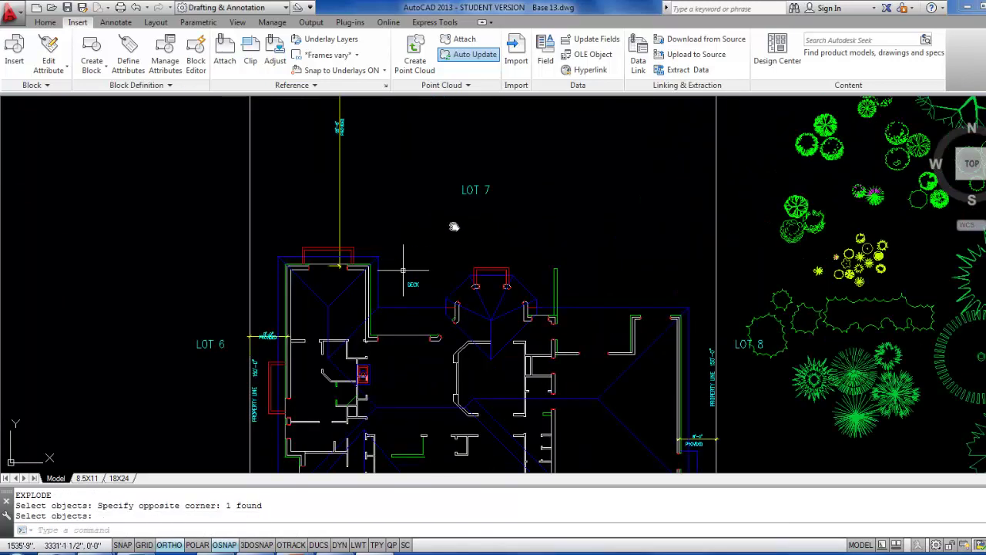
left_click(45, 22)
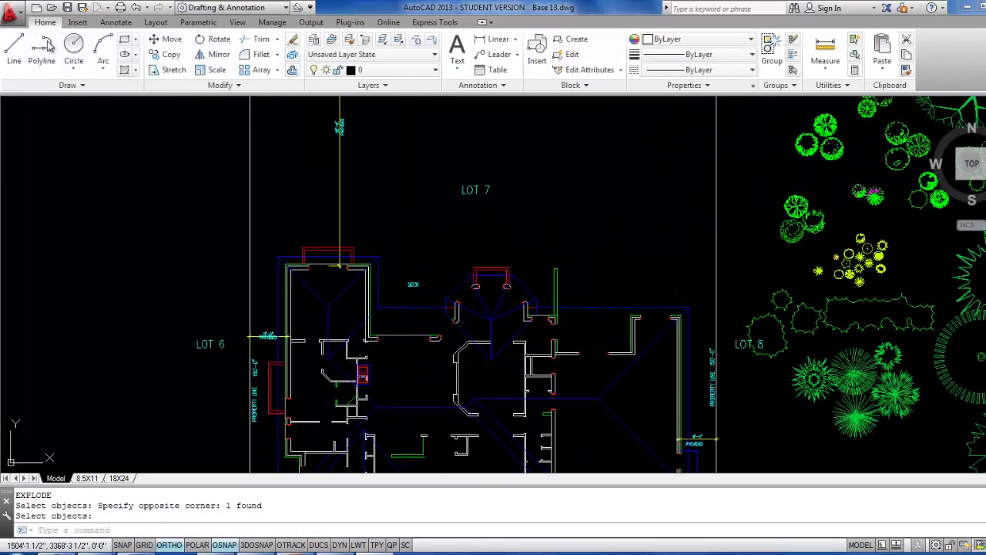
left_click(104, 73)
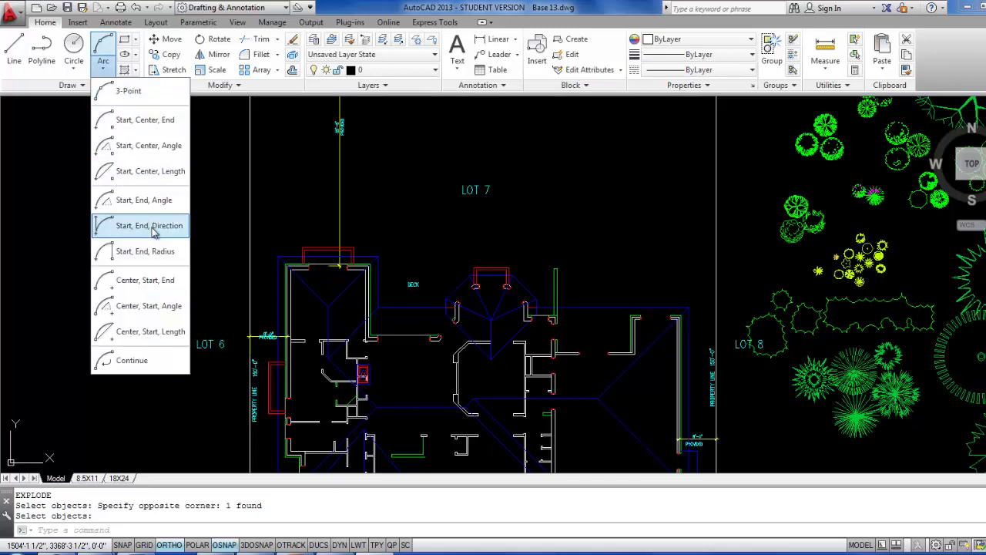
left_click(152, 225)
left_click(440, 239)
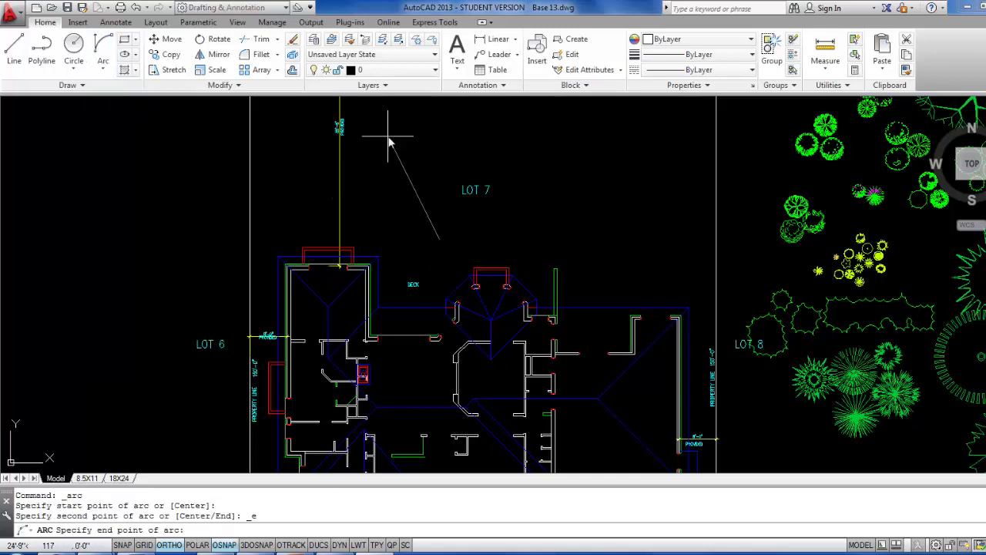
left_click(432, 116)
left_click(266, 176)
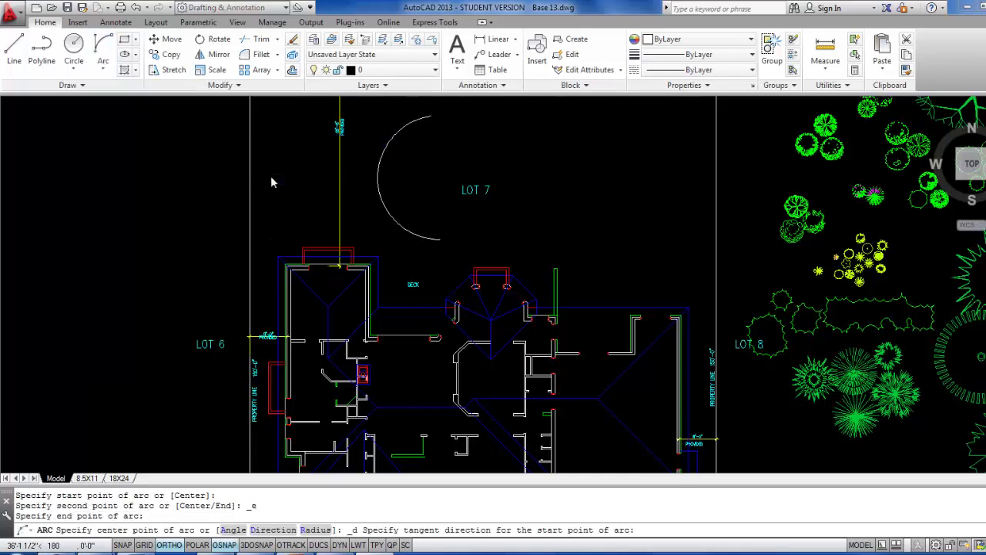
With Ortho off, draw a shallow Start, End, Direction arc from the first arc's upper endpoint, dipping toward the house.
left_click(103, 48)
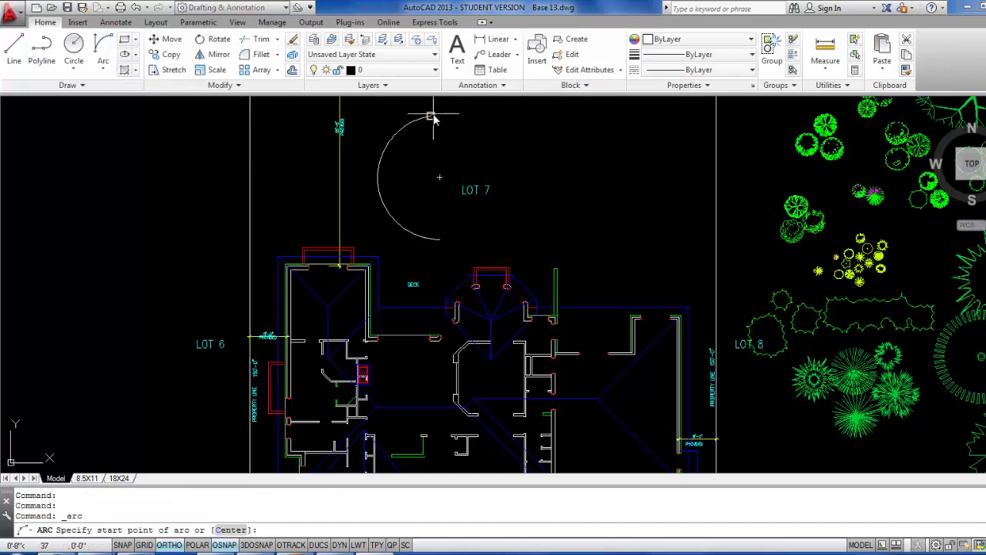
left_click(432, 117)
left_click(607, 112)
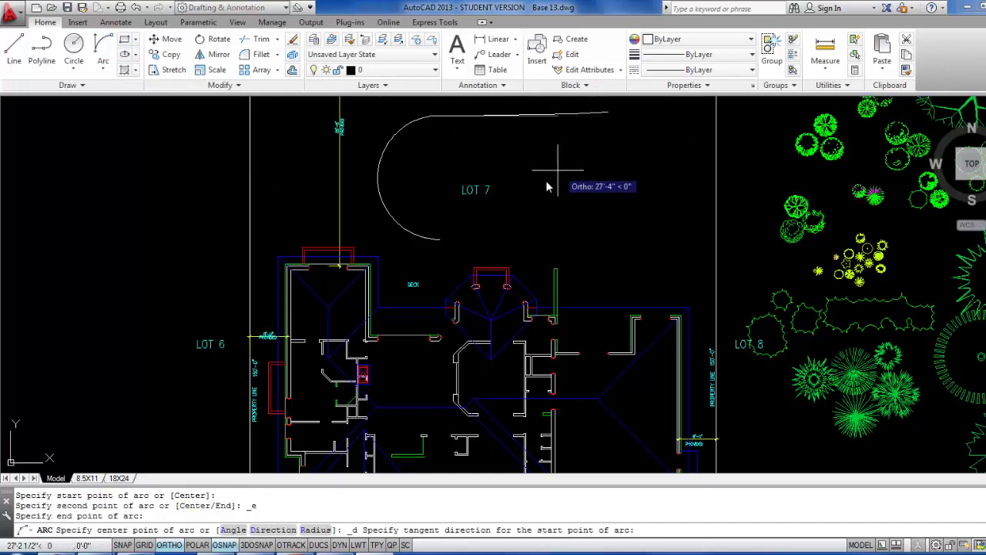
key("F8")
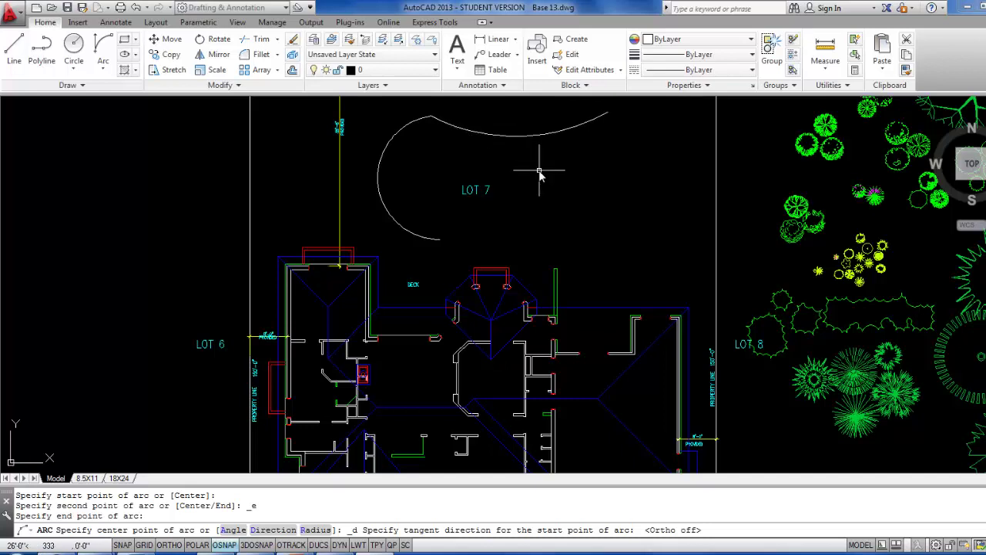
left_click(540, 173)
Close the outline with a Start, End, Direction arc bulging toward Lot 8 and a shallow arc along the house side.
left_click(104, 48)
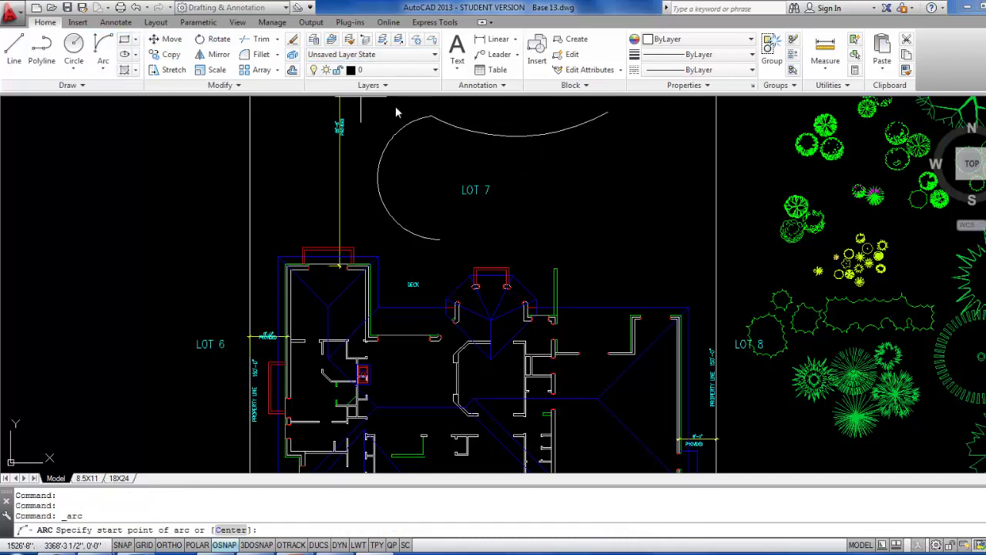
left_click(609, 114)
left_click(574, 234)
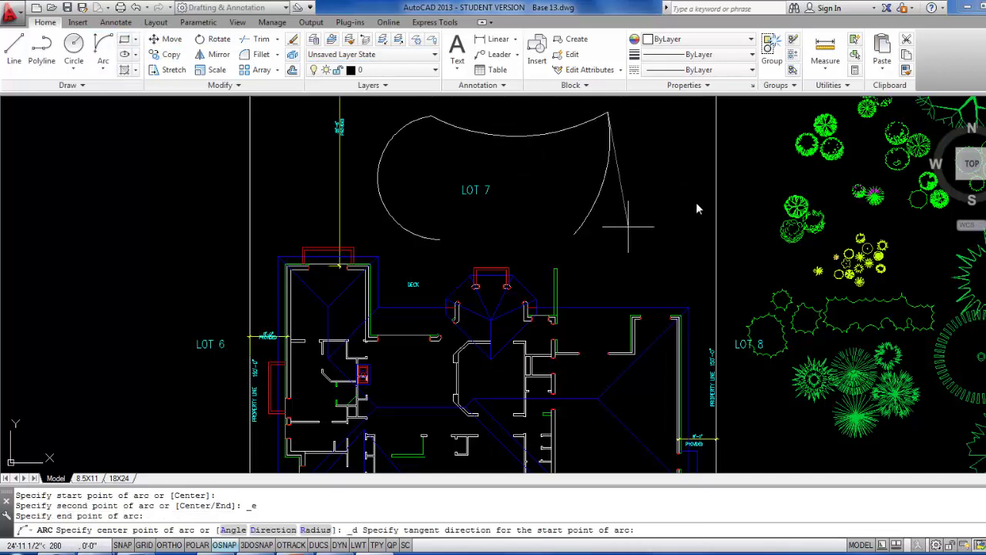
left_click(631, 100)
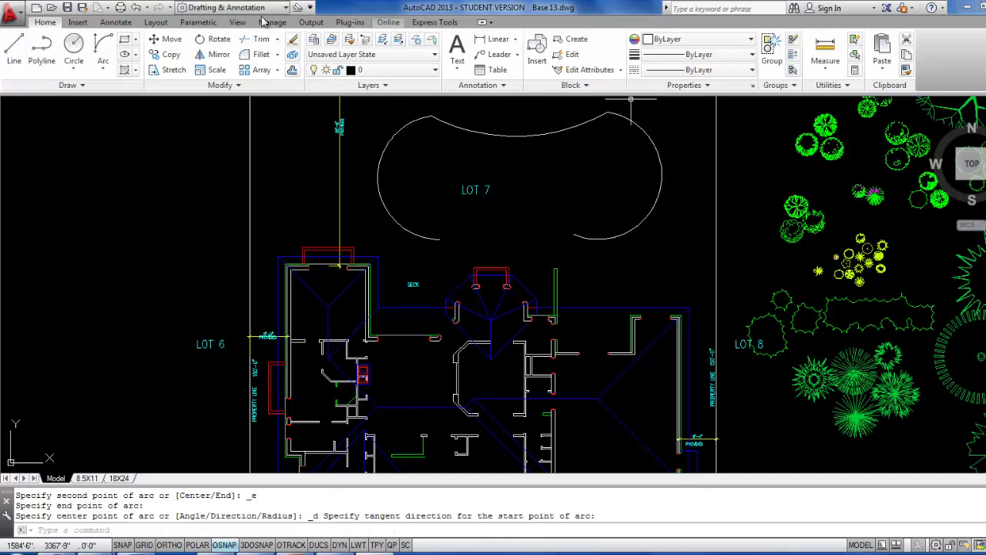
left_click(112, 46)
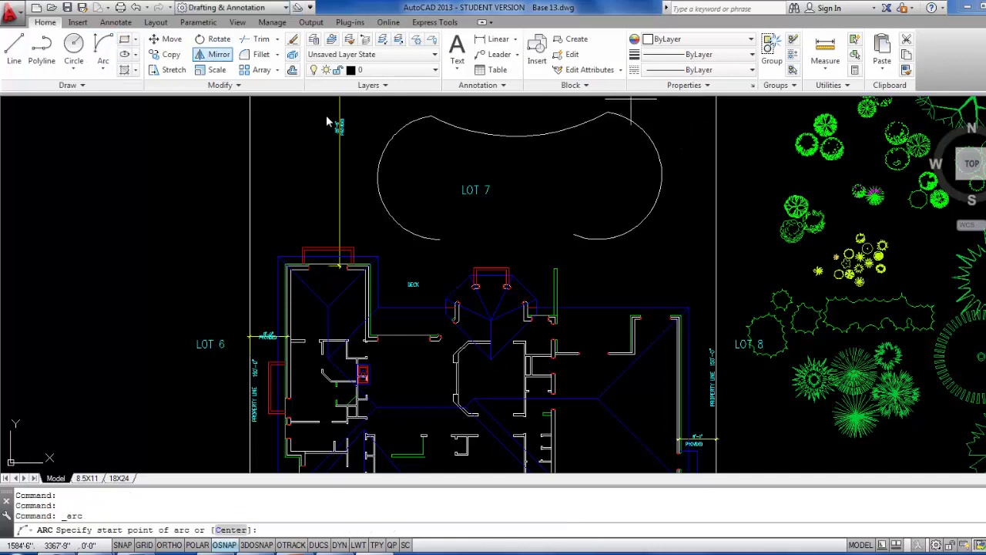
left_click(574, 233)
left_click(441, 239)
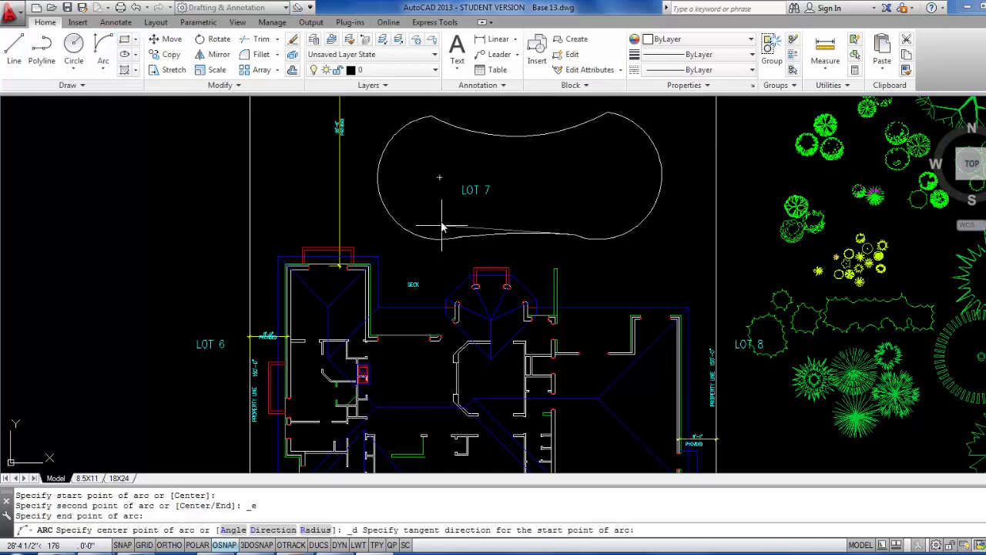
left_click(441, 219)
Stretch the shared endpoint of the outline's right-end and lower arcs outward toward Lot 8 to smooth their junction.
left_click(643, 262)
left_click(580, 219)
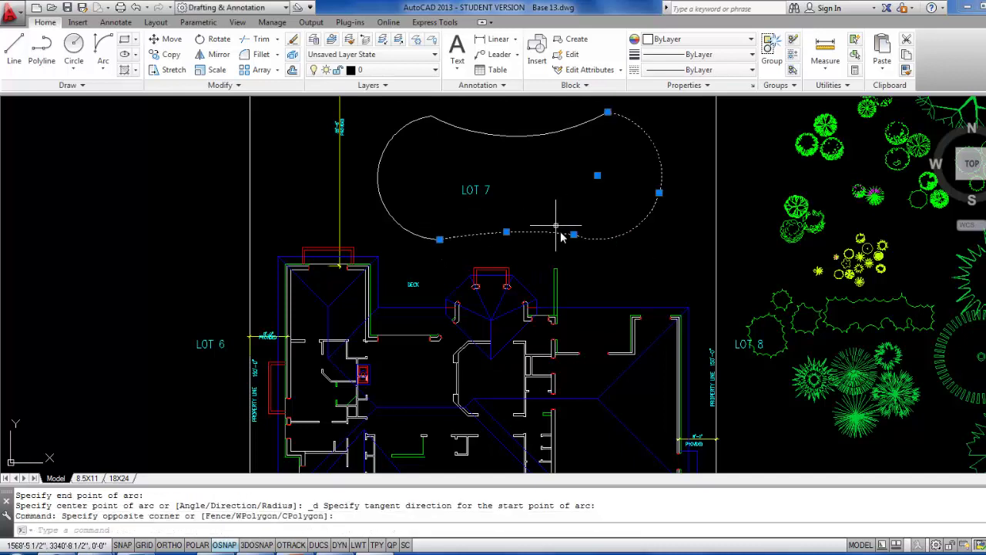
left_click(574, 234)
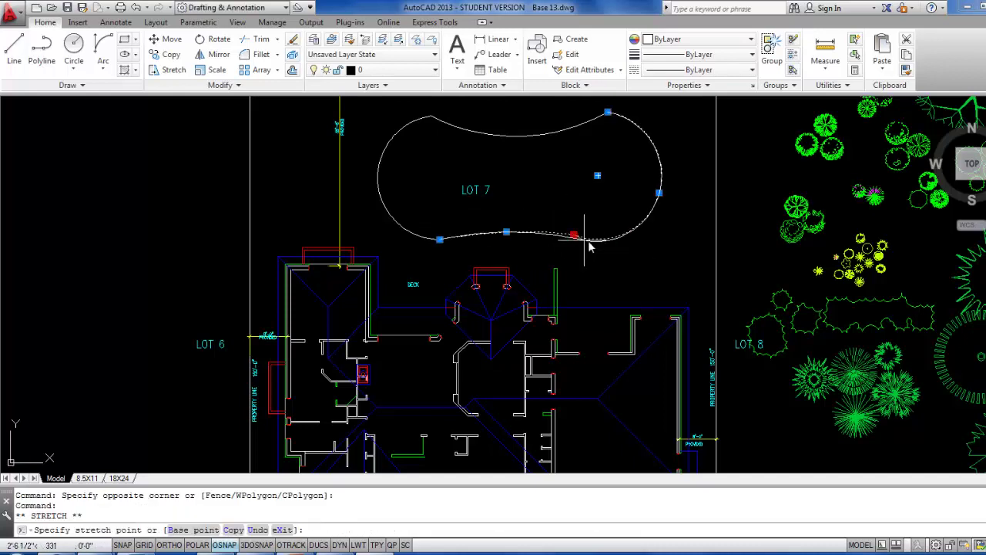
left_click(595, 240)
Stretch the left junction of the lower arc about 3'-8" toward the house and bulge the left-end arc farther toward Lot 6.
left_click(447, 244)
left_click(423, 226)
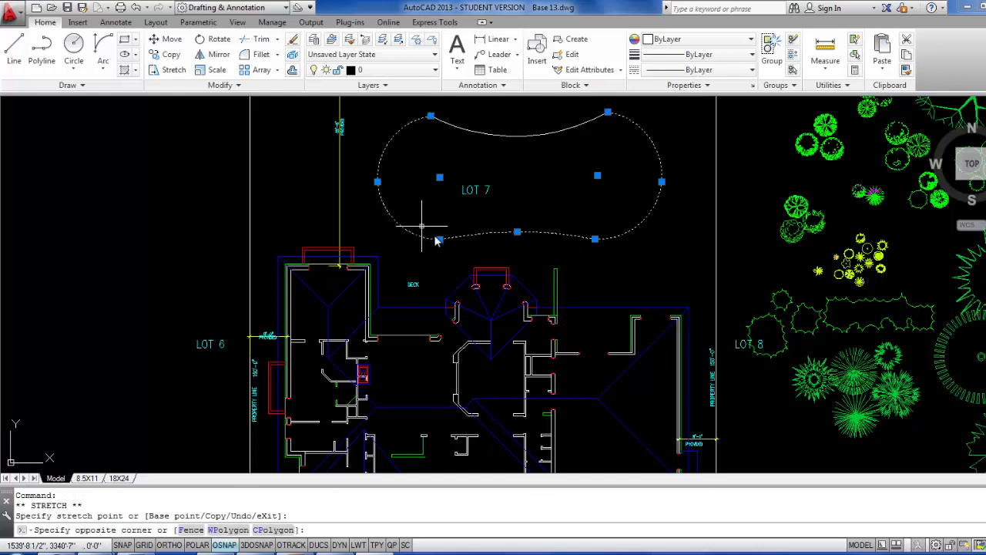
left_click(439, 240)
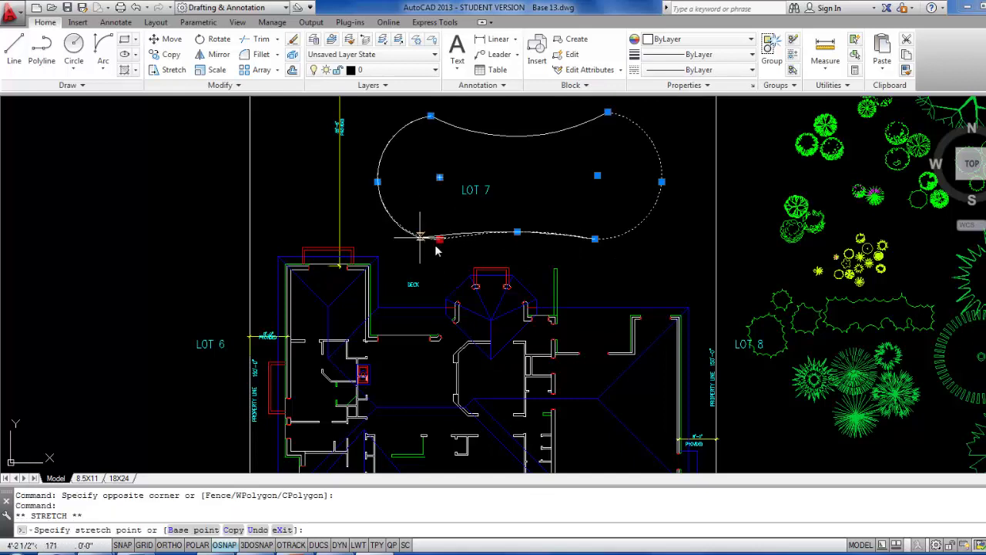
left_click(449, 252)
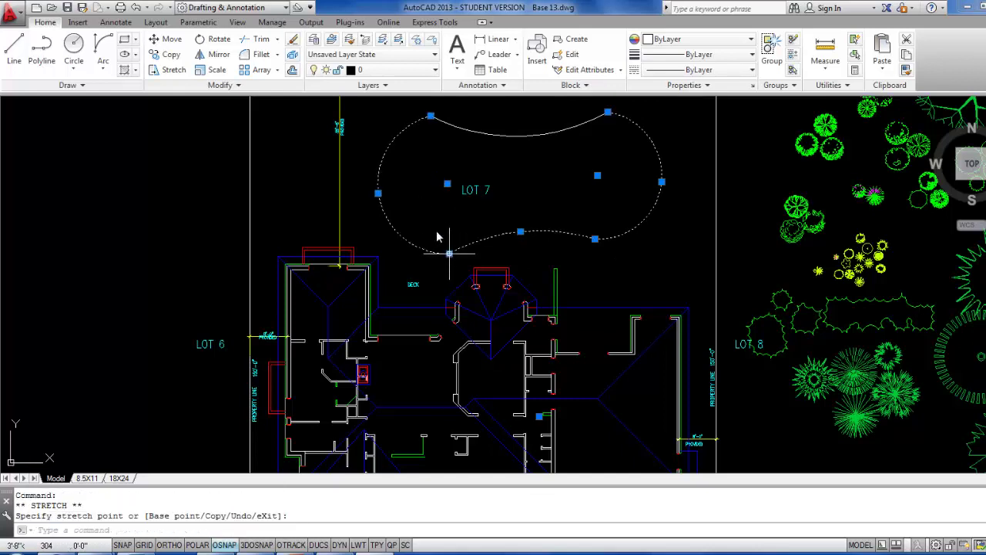
left_click(354, 197)
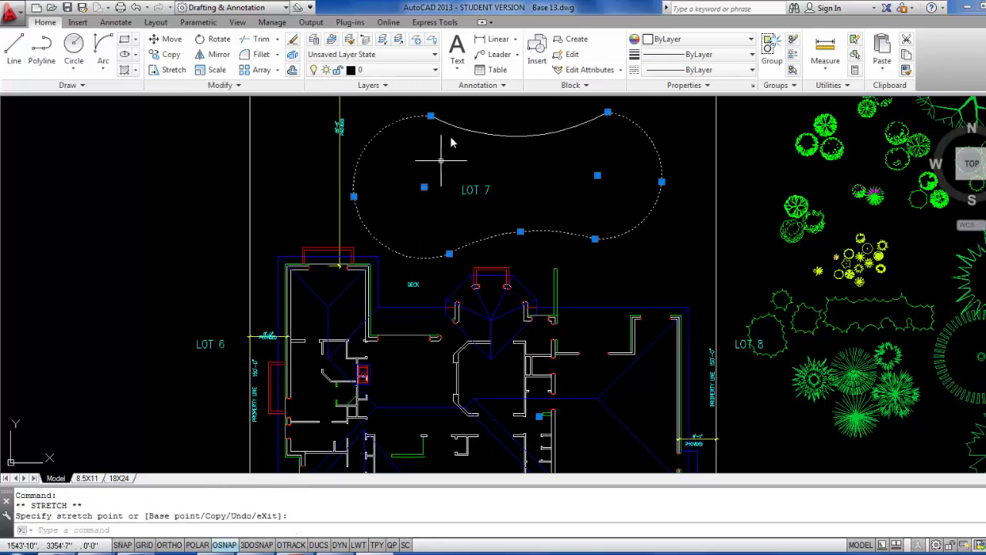
Stretch the shared endpoint of the outline's left-end and upper arcs about 10' toward Lot 8.
left_click(444, 124)
left_click(426, 111)
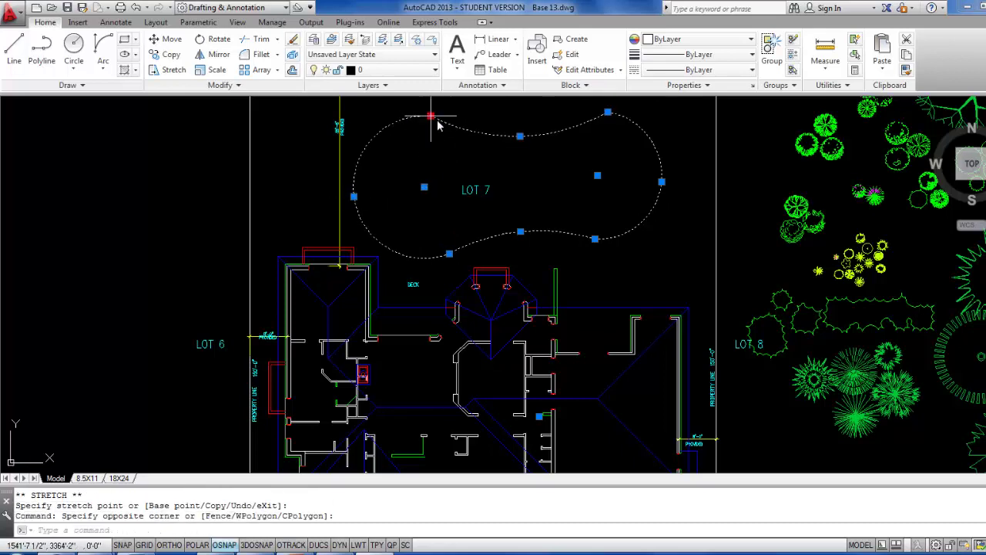
left_click(431, 116)
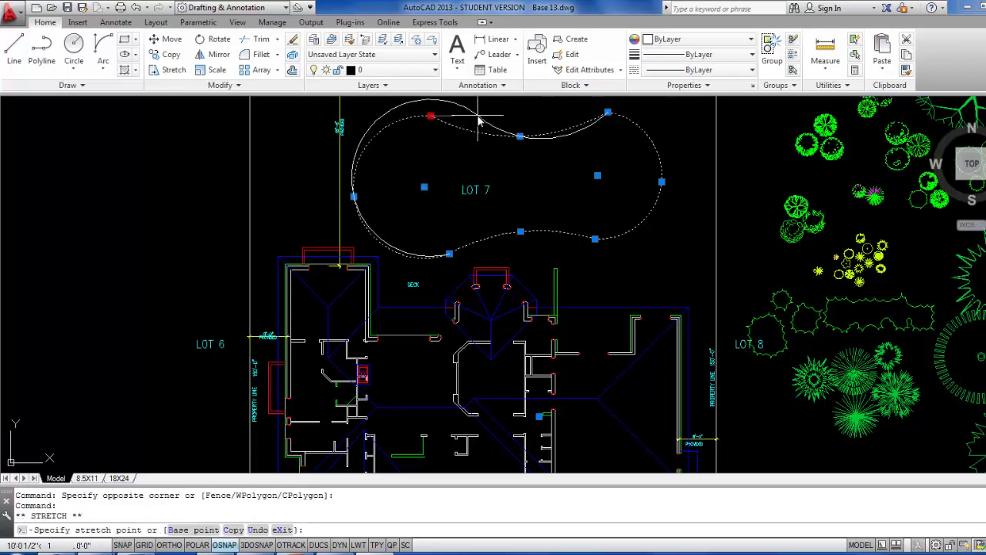
left_click(478, 117)
Stretch the shared endpoint of the outline's upper and right-end arcs inward and toward the house to smooth their junction.
left_click(617, 148)
left_click(590, 104)
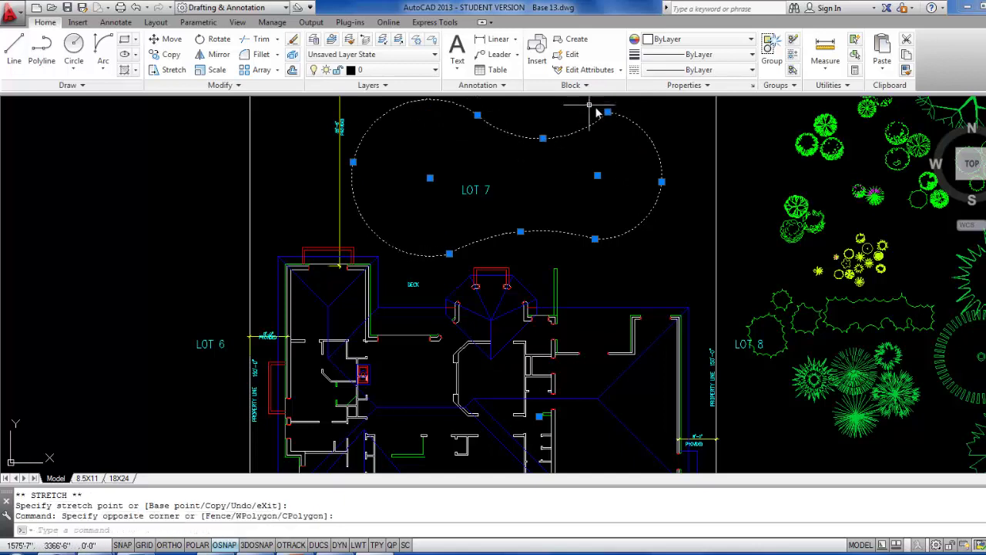
left_click(608, 115)
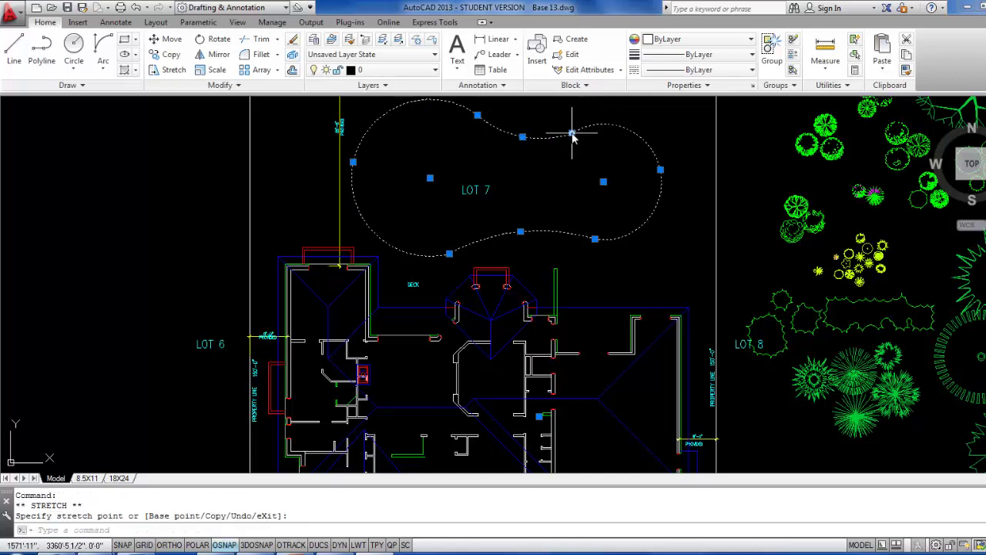
left_click(589, 245)
left_click(587, 236)
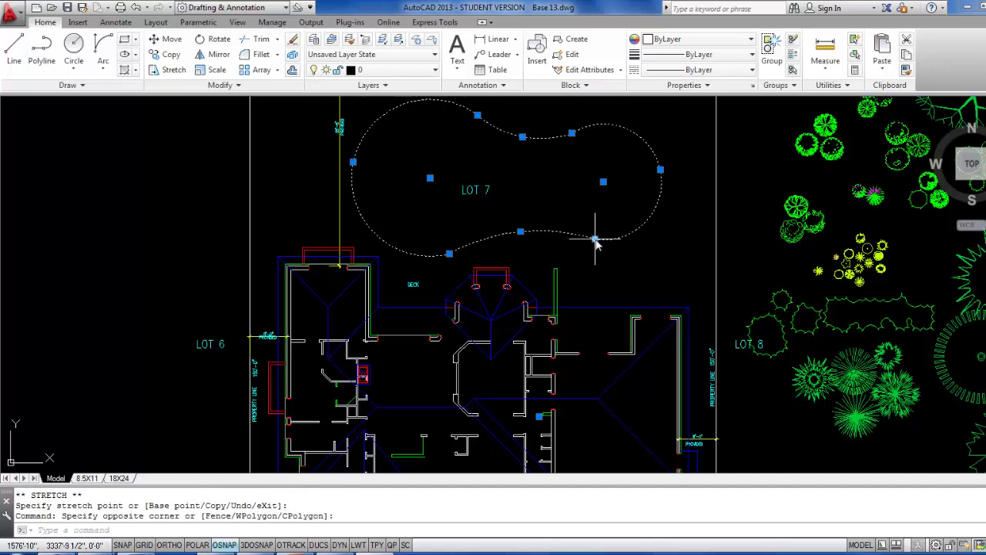
left_click(595, 240)
key("Escape")
key("Escape")
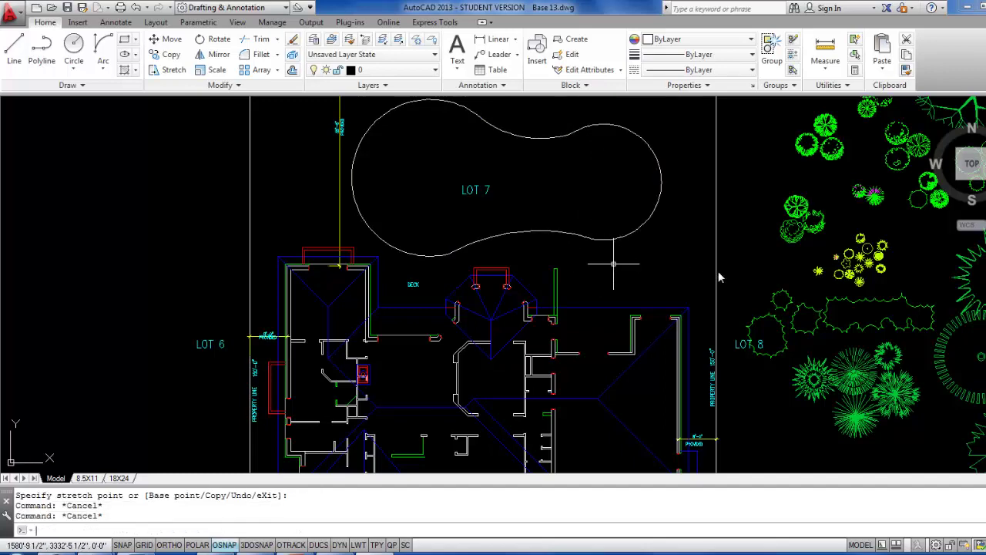
Copy the large branching tree symbol to three backyard spots: beside the outline near Lot 6 and in both rear lot corners.
scroll(678, 247, "down", 3)
key("Escape")
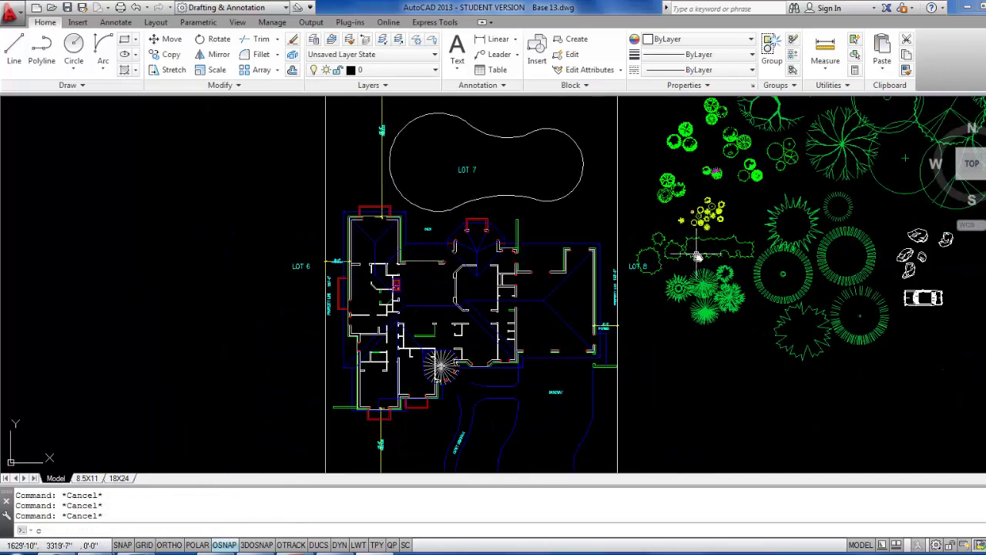
key("Return")
left_click(837, 144)
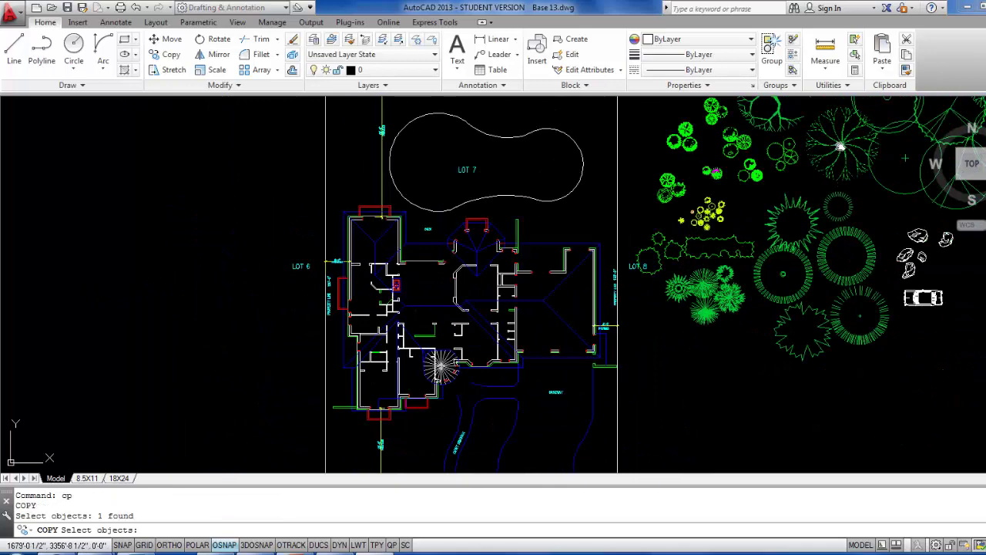
key("Return")
left_click(839, 143)
left_click(366, 162)
middle_click_drag(422, 171, 387, 272)
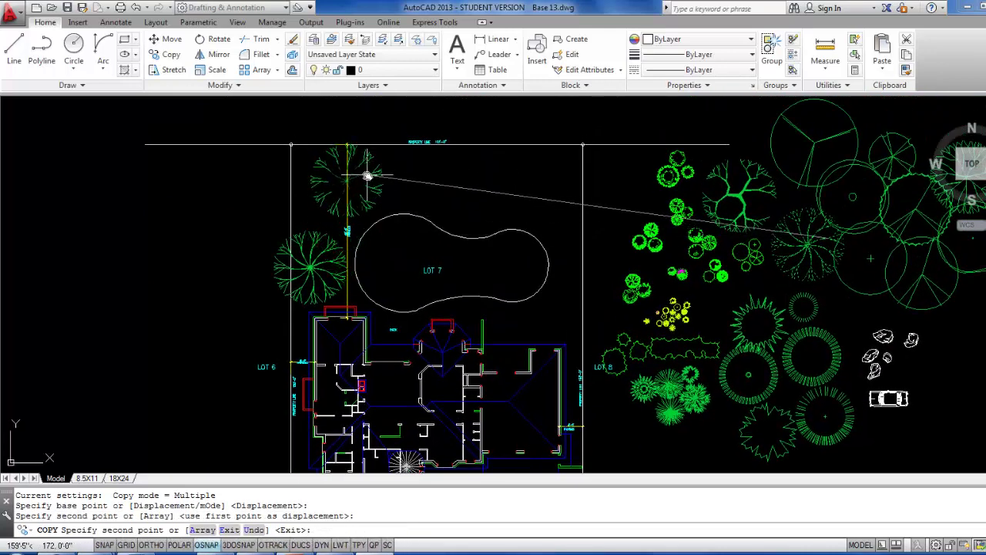
left_click(369, 176)
left_click(573, 178)
key("Escape")
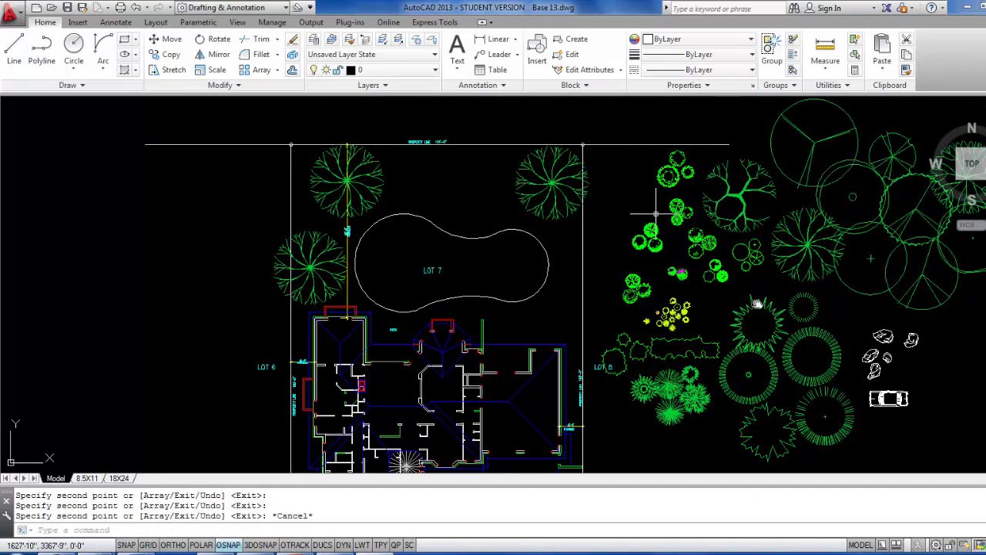
Copy the small round shrub symbol to three spots in a row along the rear property line between the corner trees.
key("Return")
left_click(631, 304)
key("Return")
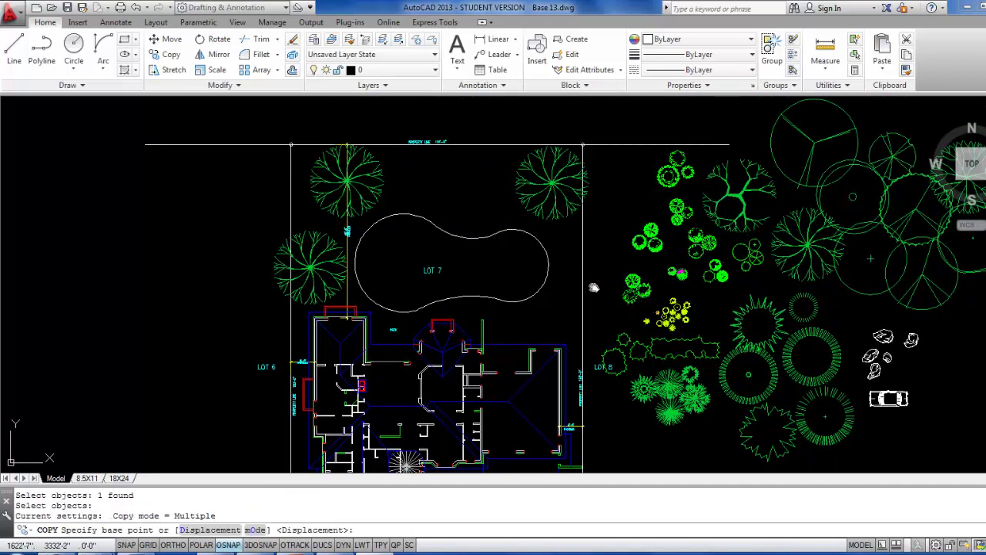
left_click(644, 318)
left_click(483, 179)
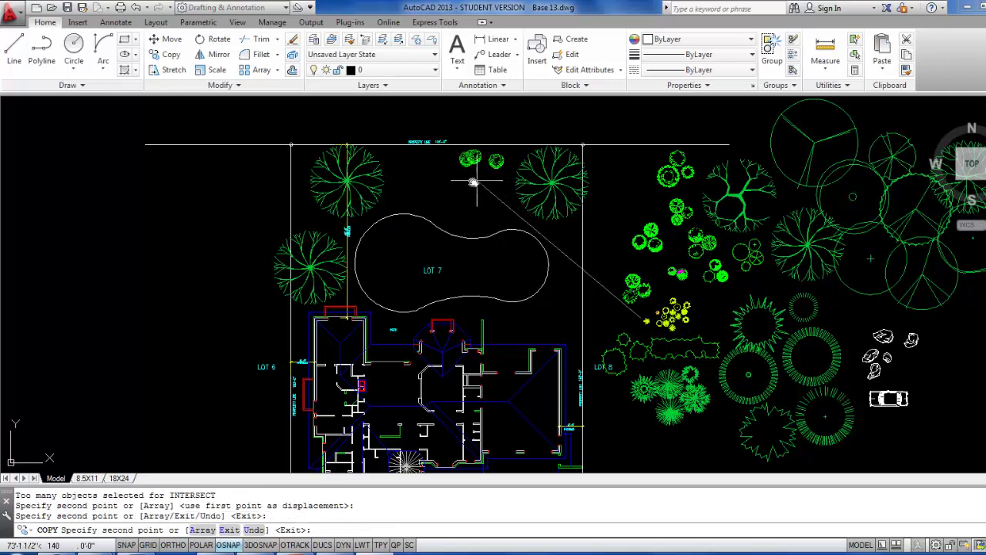
left_click(466, 185)
key("Escape")
Copy the upper spiky plant symbol of the cluster to the rear property line, between the Lot 6 side tree and the shrub row.
key("Return")
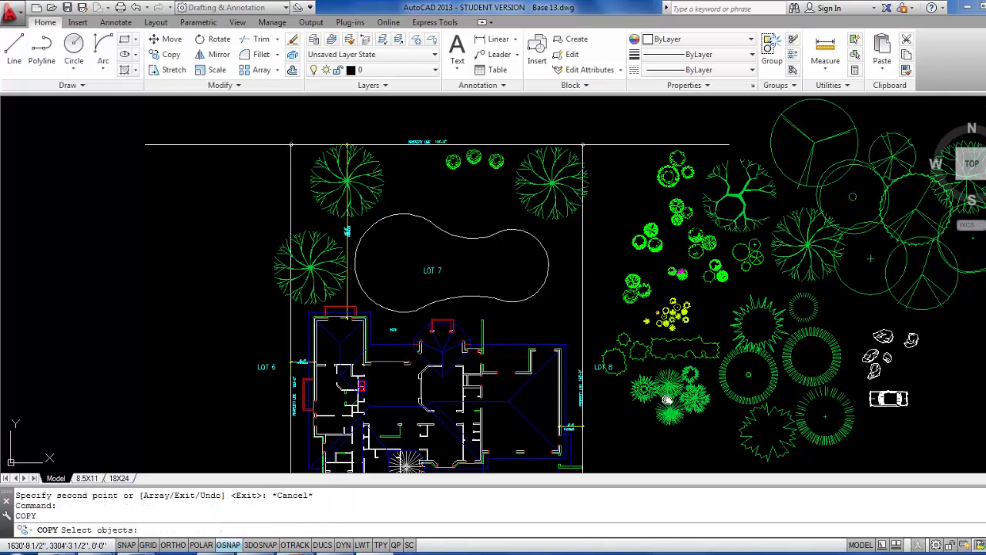
left_click(669, 389)
key("Return")
left_click(685, 393)
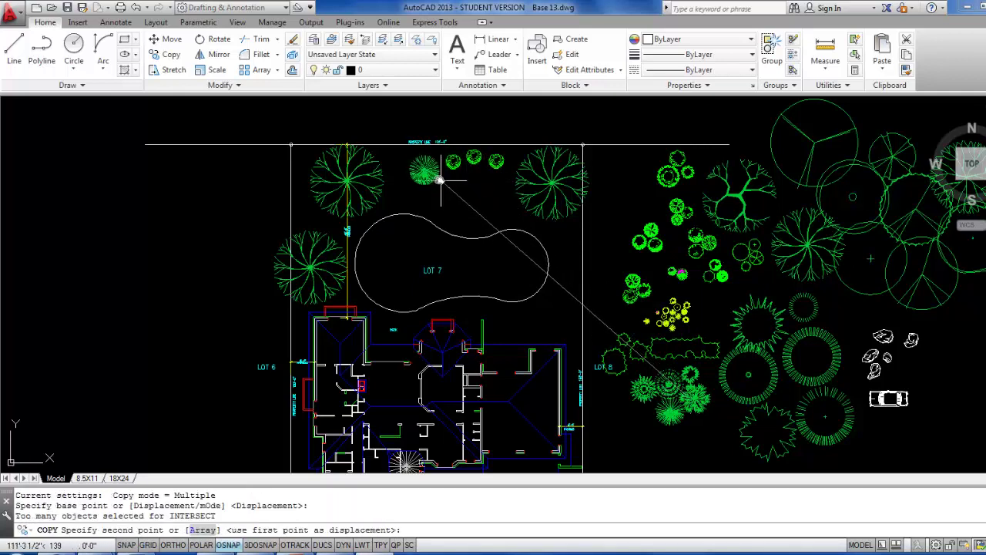
left_click(434, 178)
key("Escape")
Copy the lowest spiky plant symbol of the cluster, with object snap off, to the Lot 8 property line behind the house corner.
key("Return")
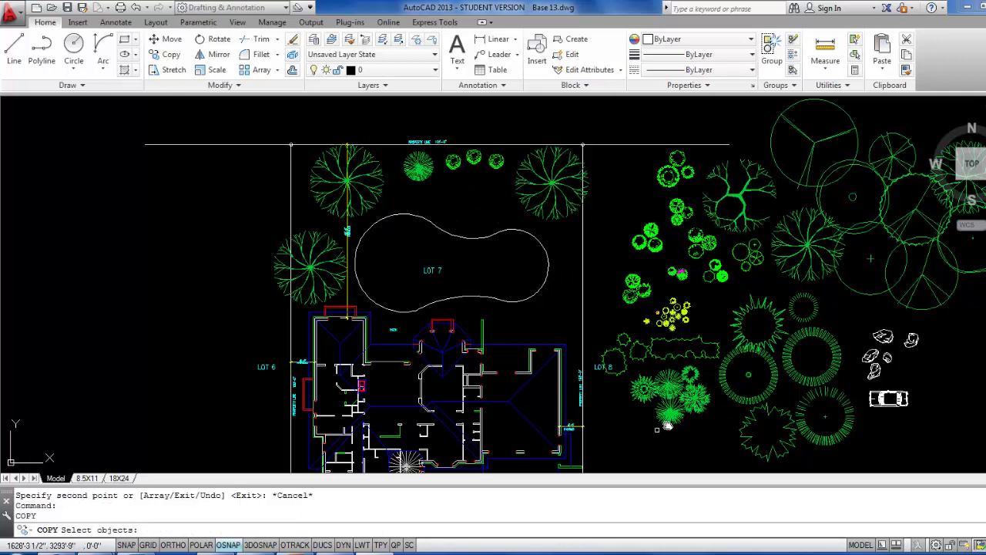
left_click(669, 422)
key("Return")
left_click(682, 419)
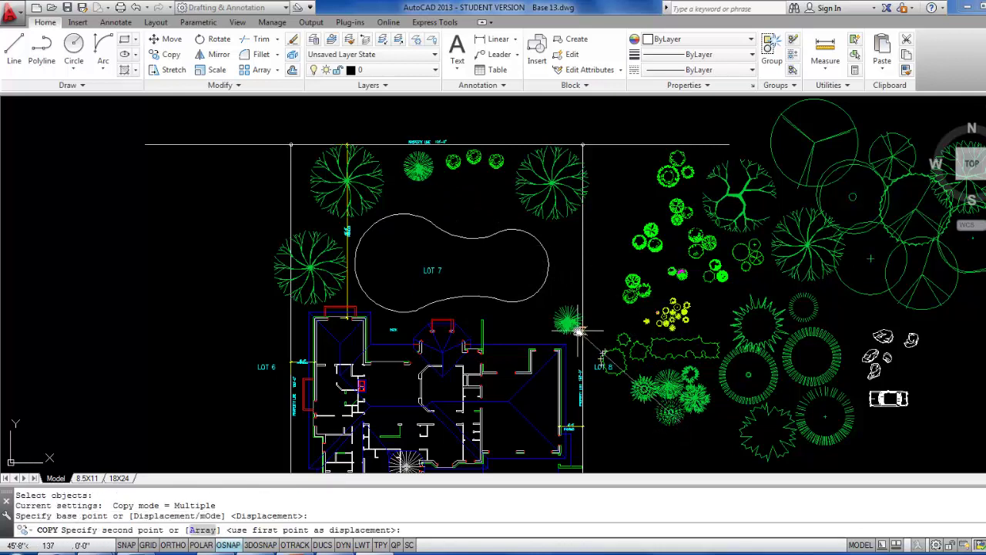
key("F3")
left_click(580, 330)
key("Escape")
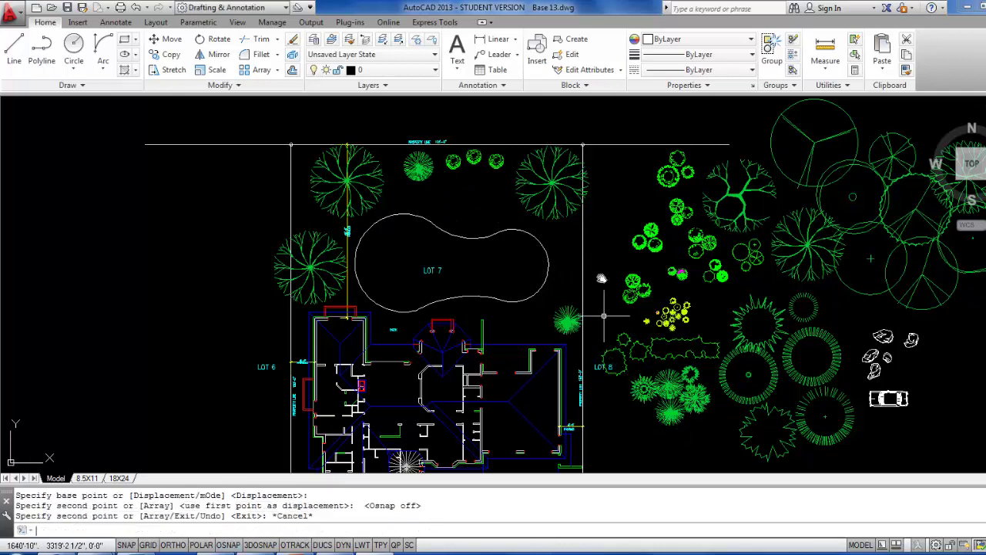
Look through the drawing's layer list down to the perennial, shrub, tree and site furnishing layers.
scroll(601, 285, "down", 2)
mouse_move(601, 287)
middle_mouse_down()
mouse_move(535, 187)
mouse_move(538, 200)
middle_mouse_up()
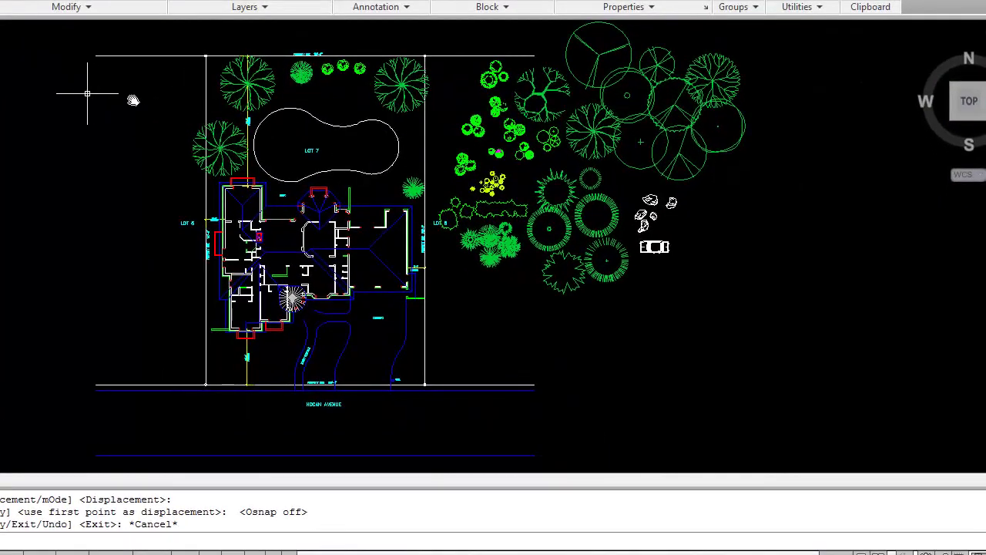
left_click(276, 1)
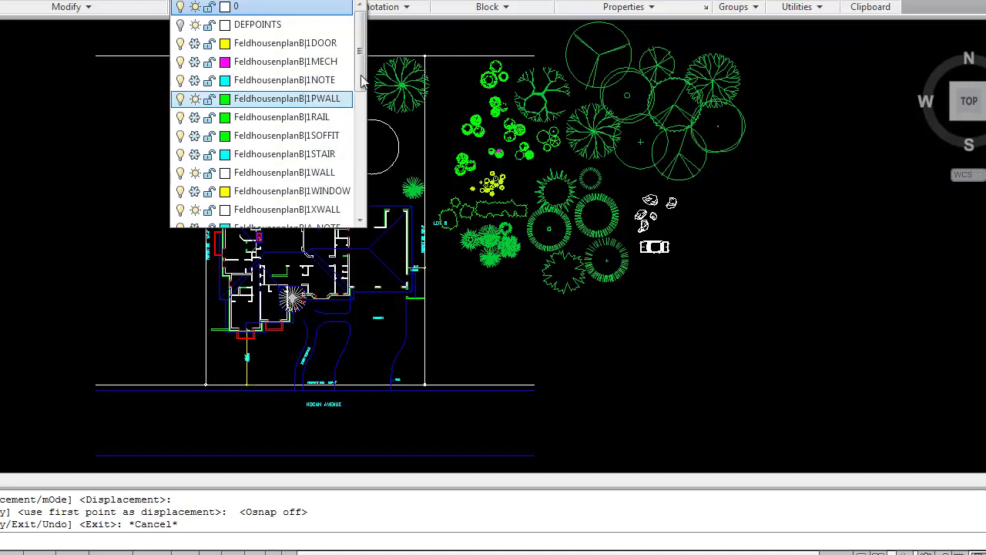
left_click_drag(358, 91, 351, 192)
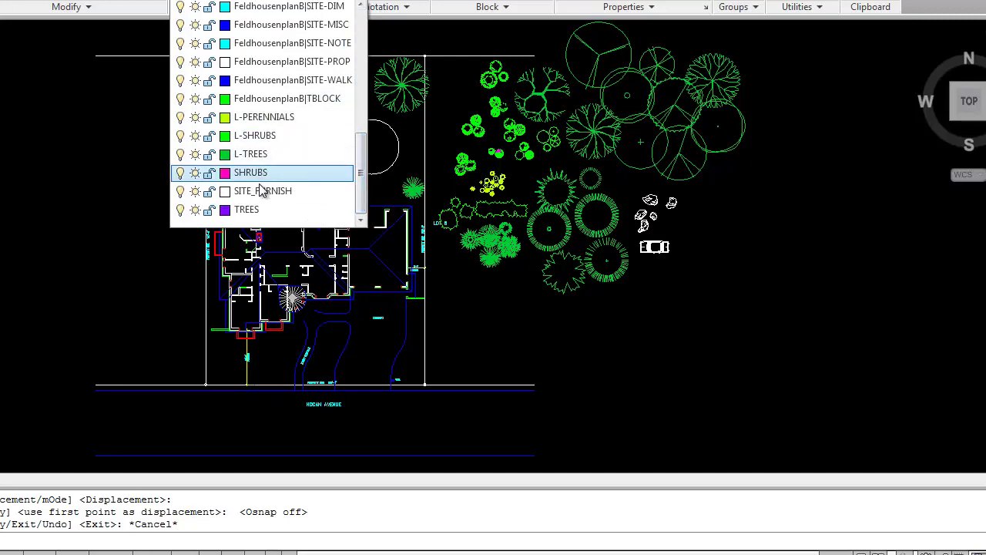
left_click(88, 216)
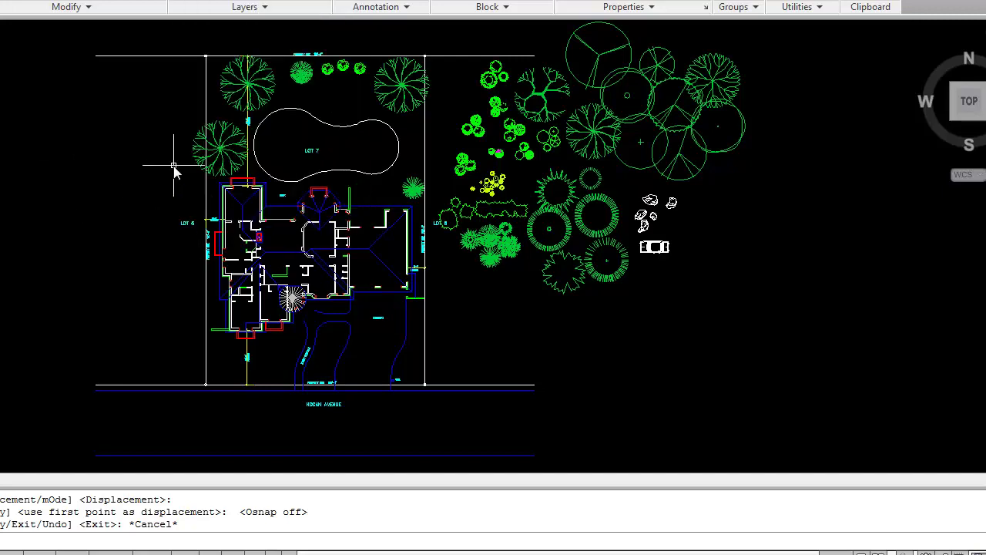